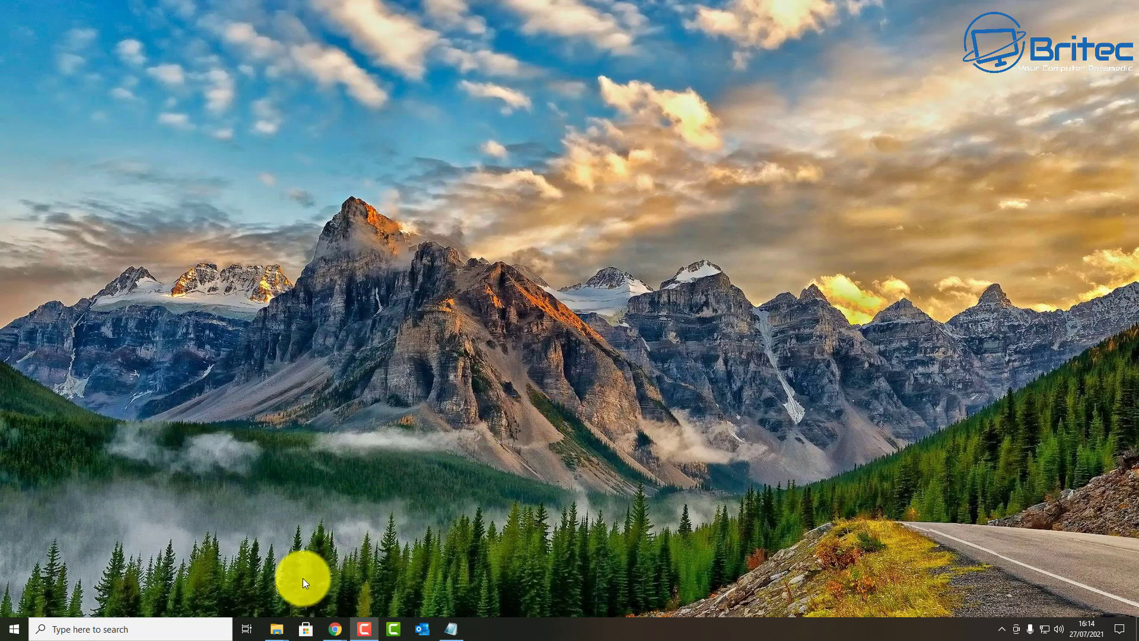
# Search Windows for 'system restore' and open the Create a restore point settings
pyautogui.click(95, 633)
pyautogui.write('syst')
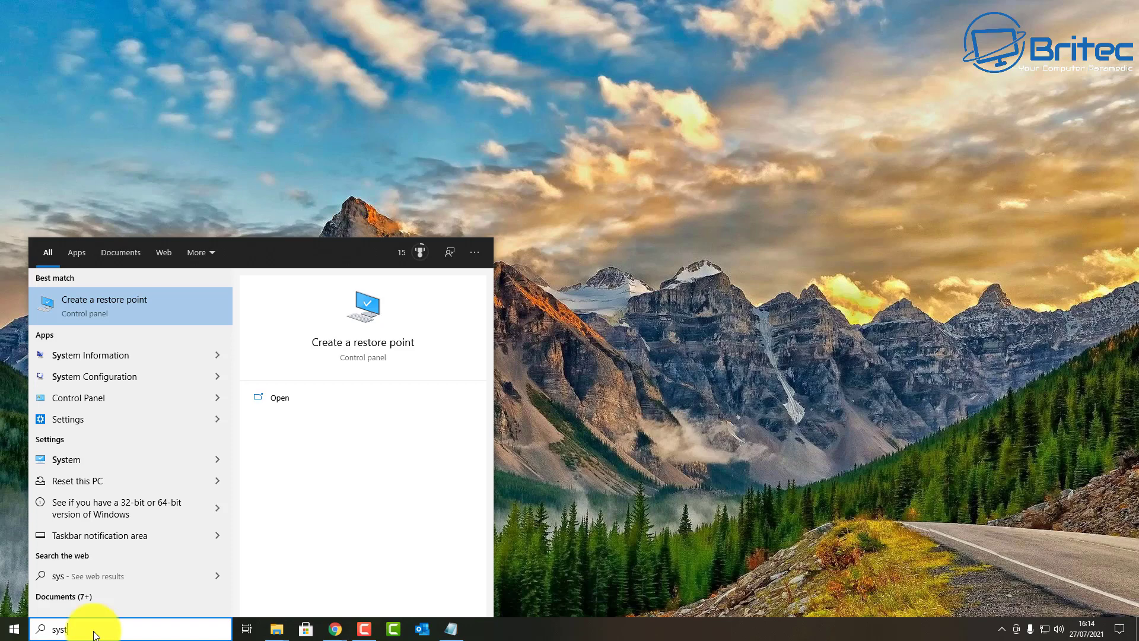
pyautogui.write('em restor')
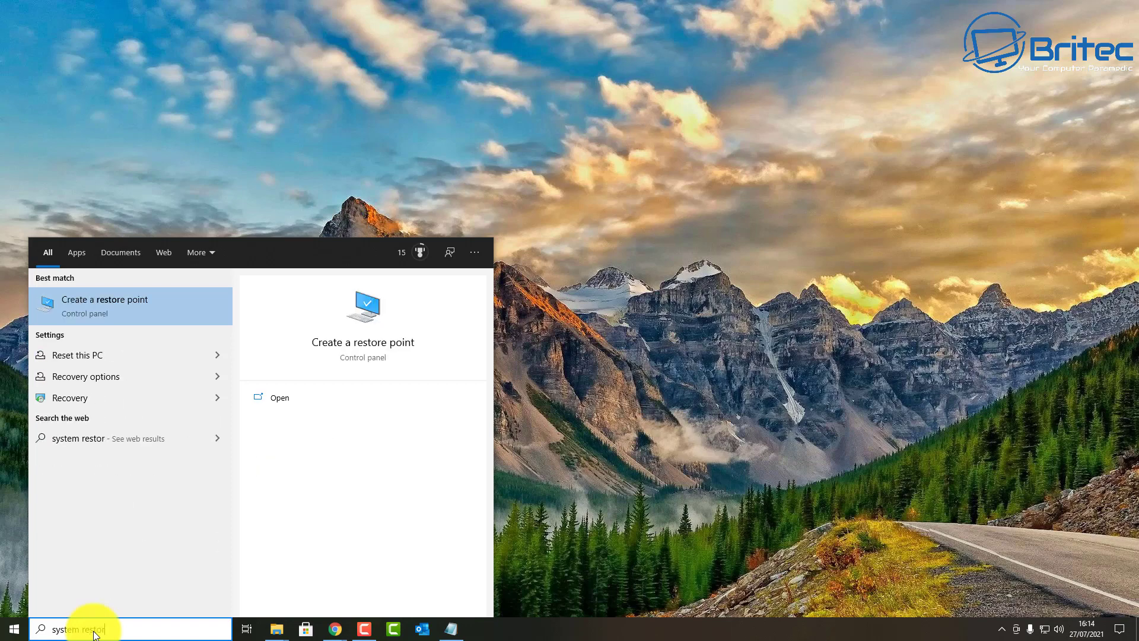
pyautogui.write('e')
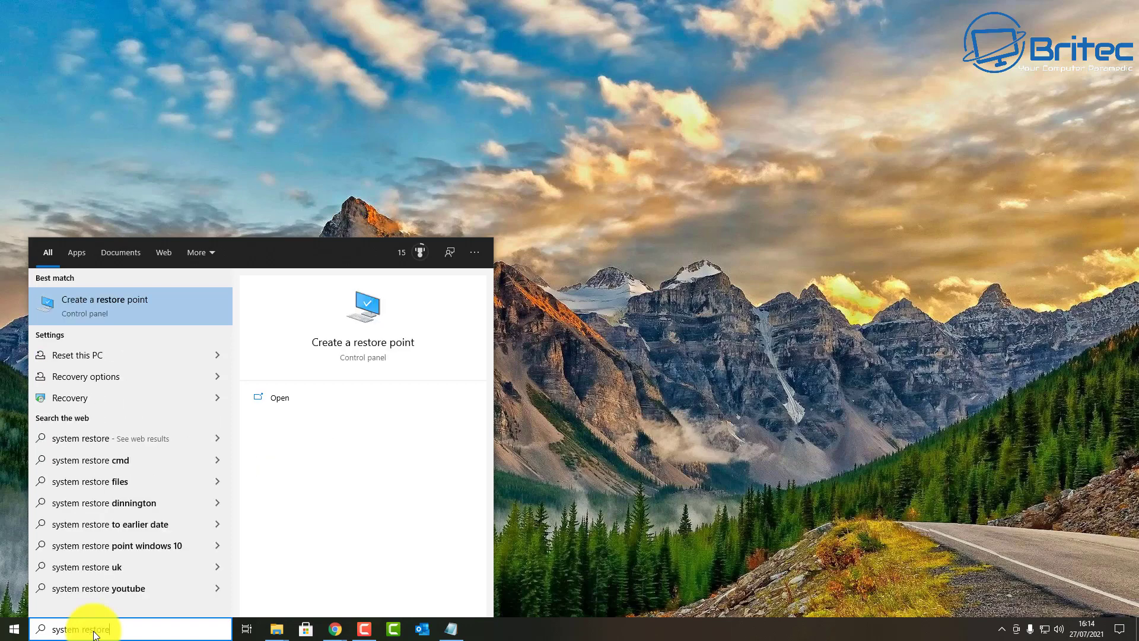
pyautogui.click(93, 307)
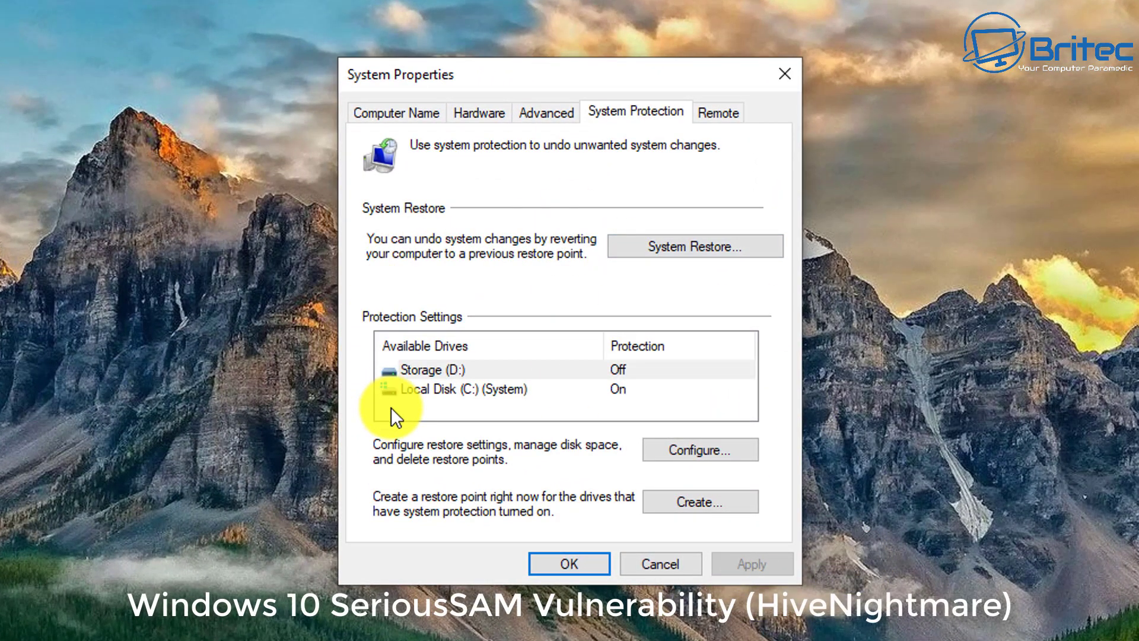
# Confirm protection is On for Local Disk (C:) (System), then close System Properties
pyautogui.click(451, 387)
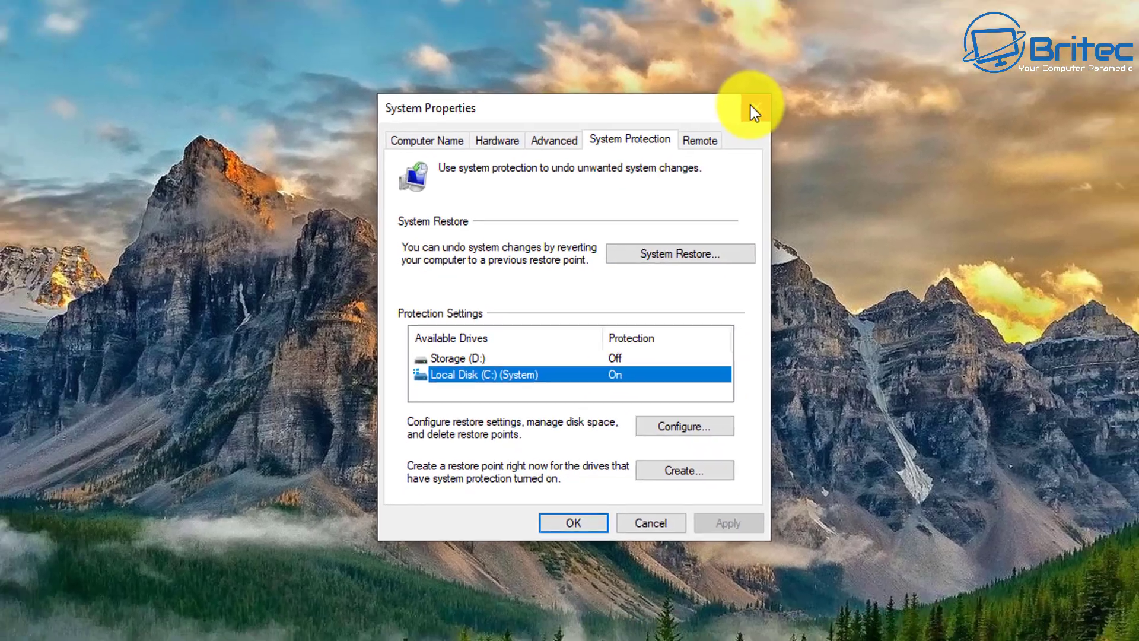
pyautogui.click(779, 72)
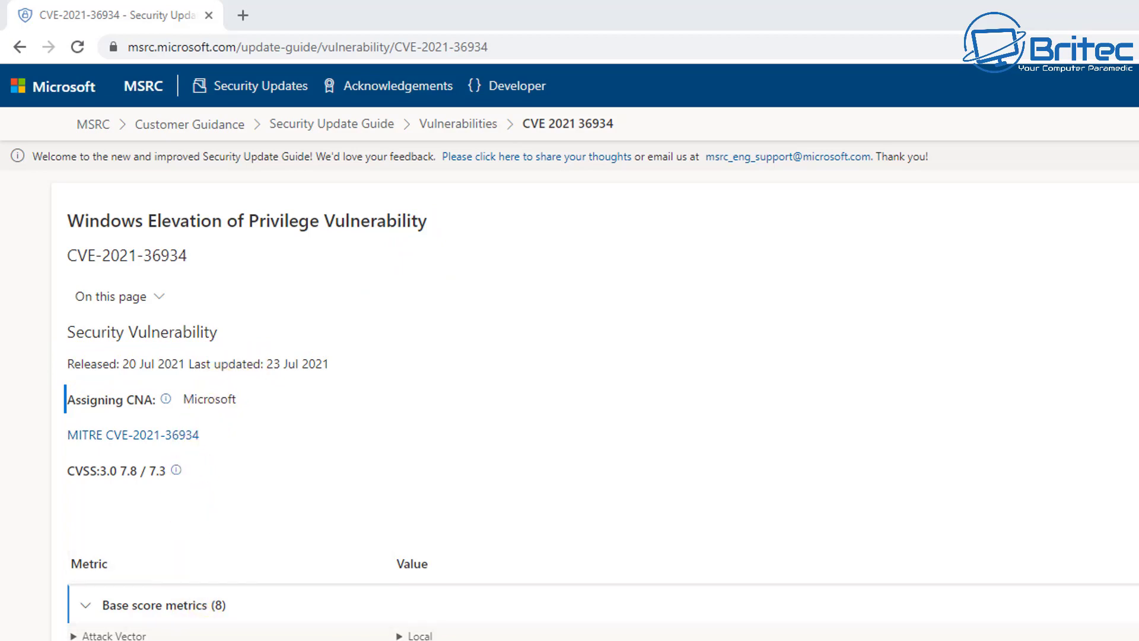
# Scroll the CVE-2021-36934 advisory past the metrics and Executive Summary to the Workarounds section
pyautogui.scroll(-10, 570, 374)
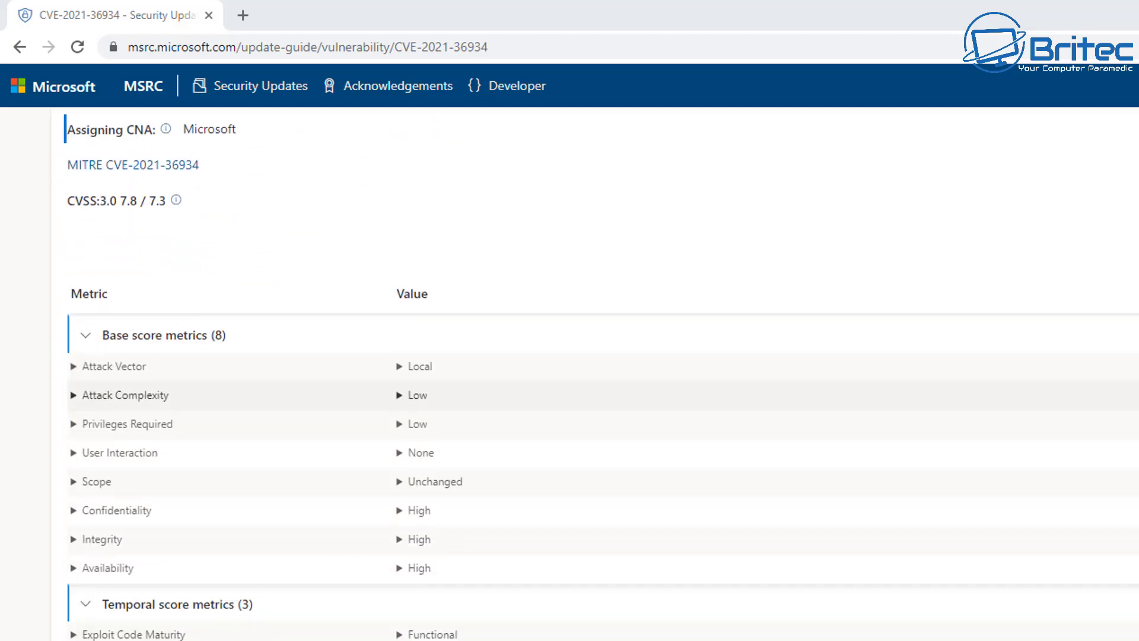
pyautogui.scroll(-2, 136, 552)
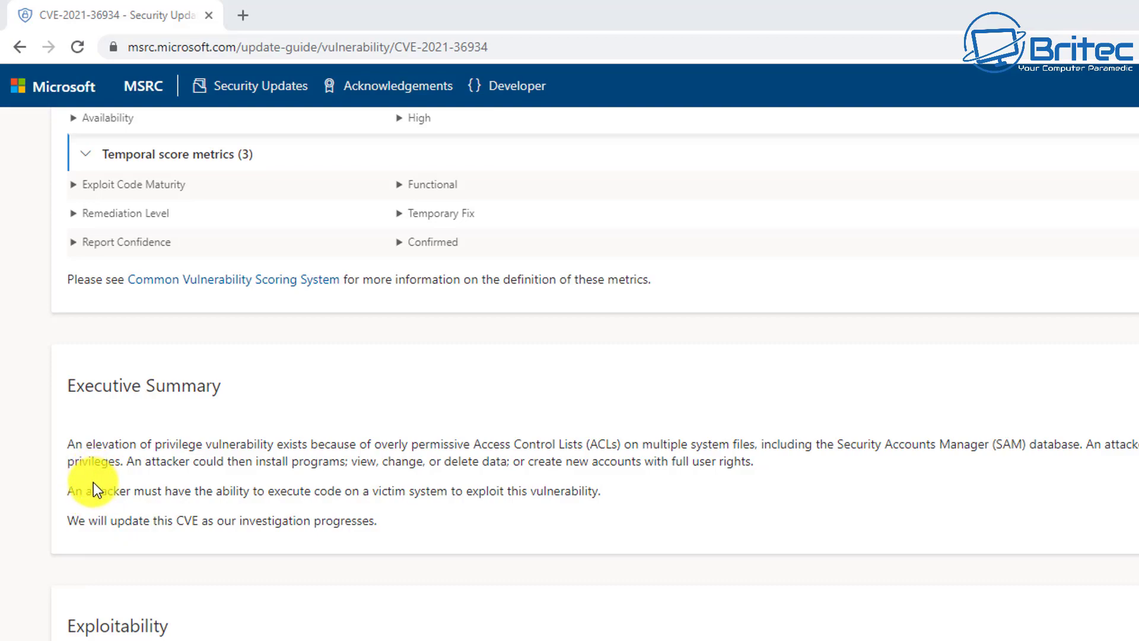
pyautogui.scroll(-12, 569, 356)
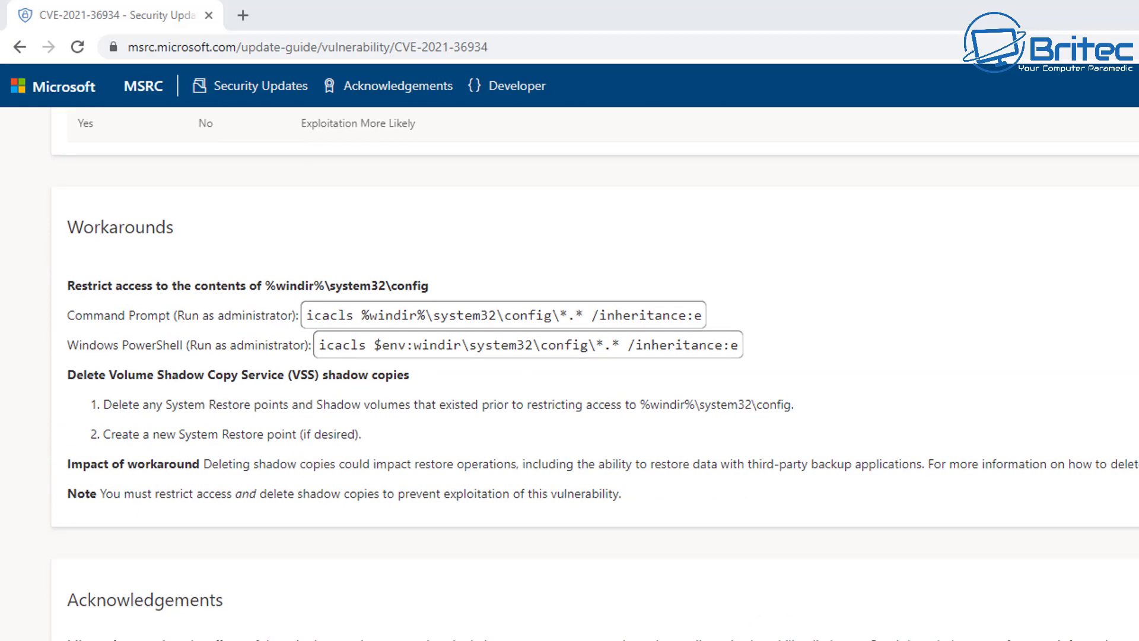
pyautogui.scroll(-1, 570, 374)
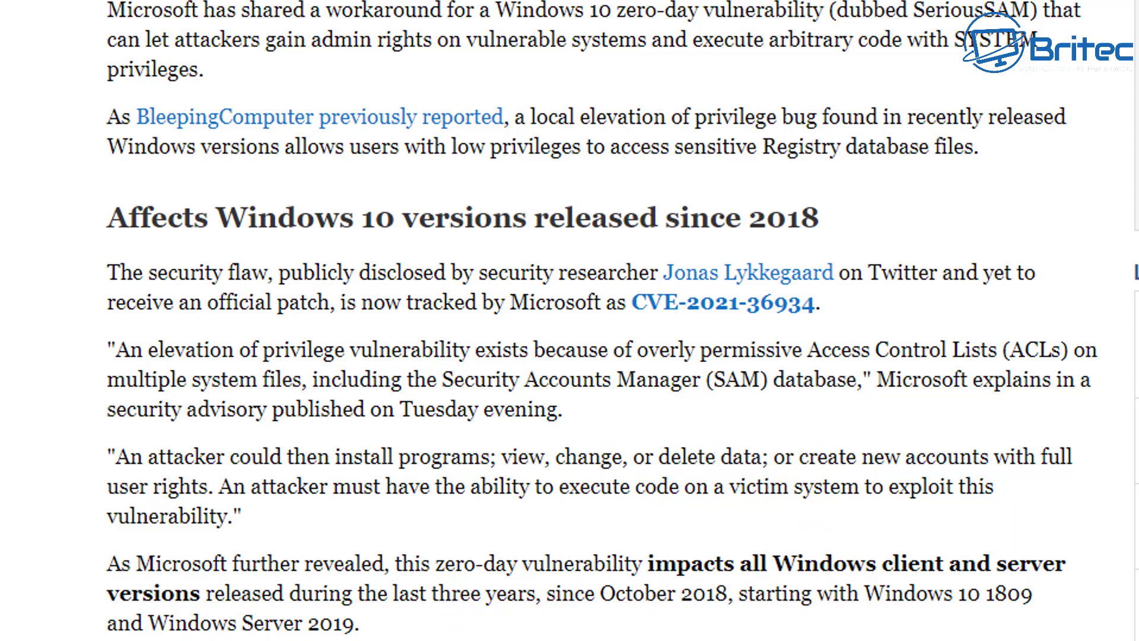
# Scroll the BleepingComputer SeriousSAM article down to the 'Workaround now available' icacls steps
pyautogui.scroll(-12, 570, 321)
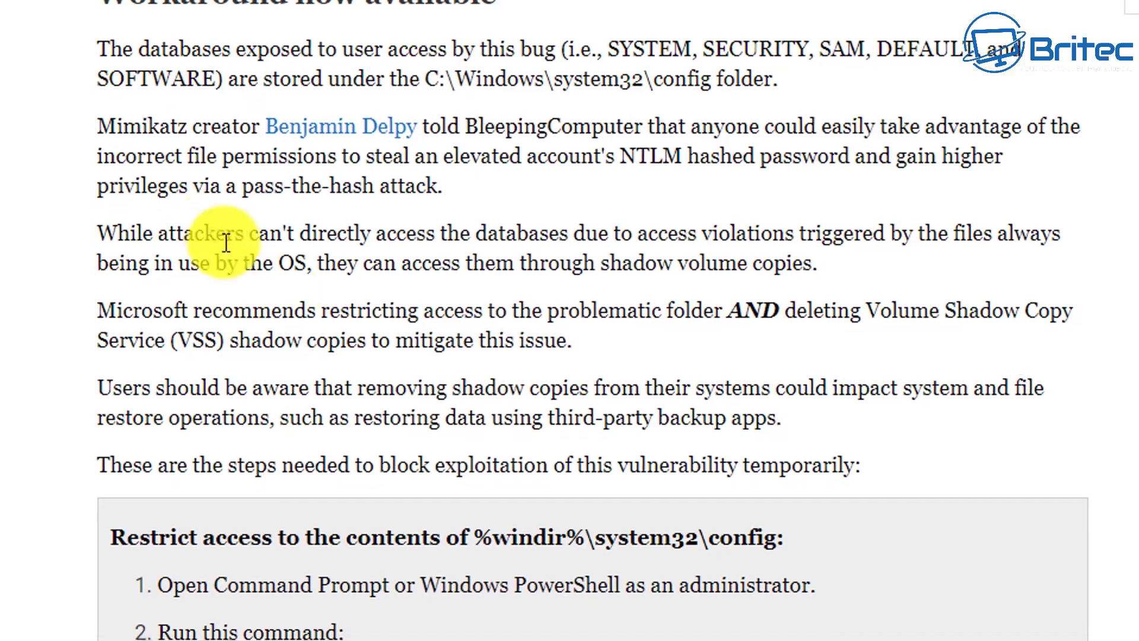
pyautogui.scroll(-2, 465, 323)
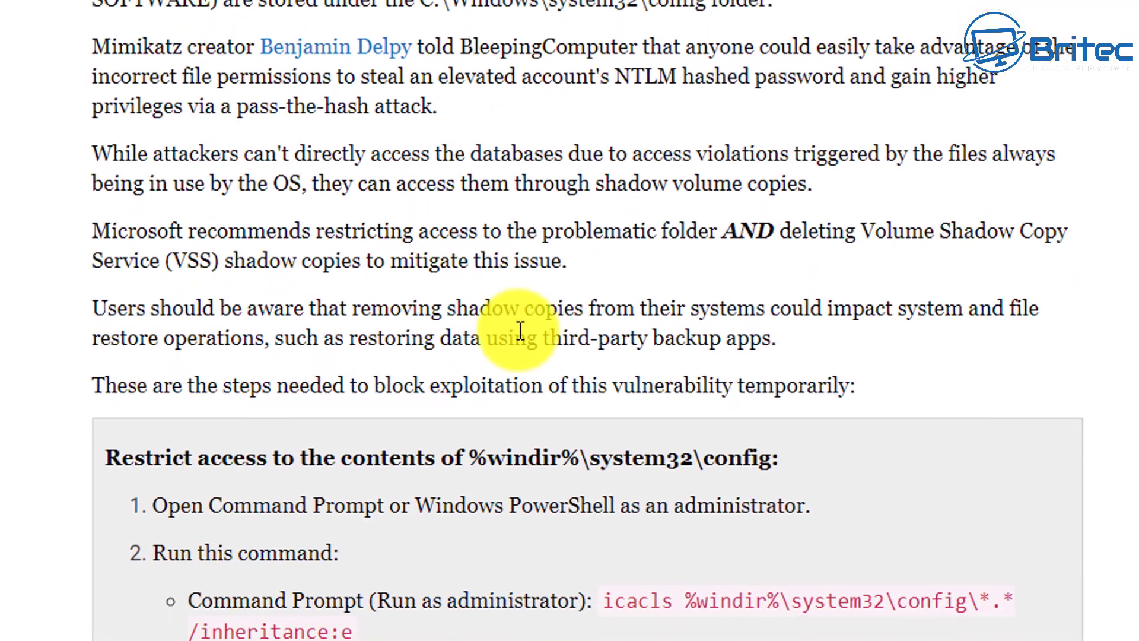
pyautogui.scroll(-3, 518, 290)
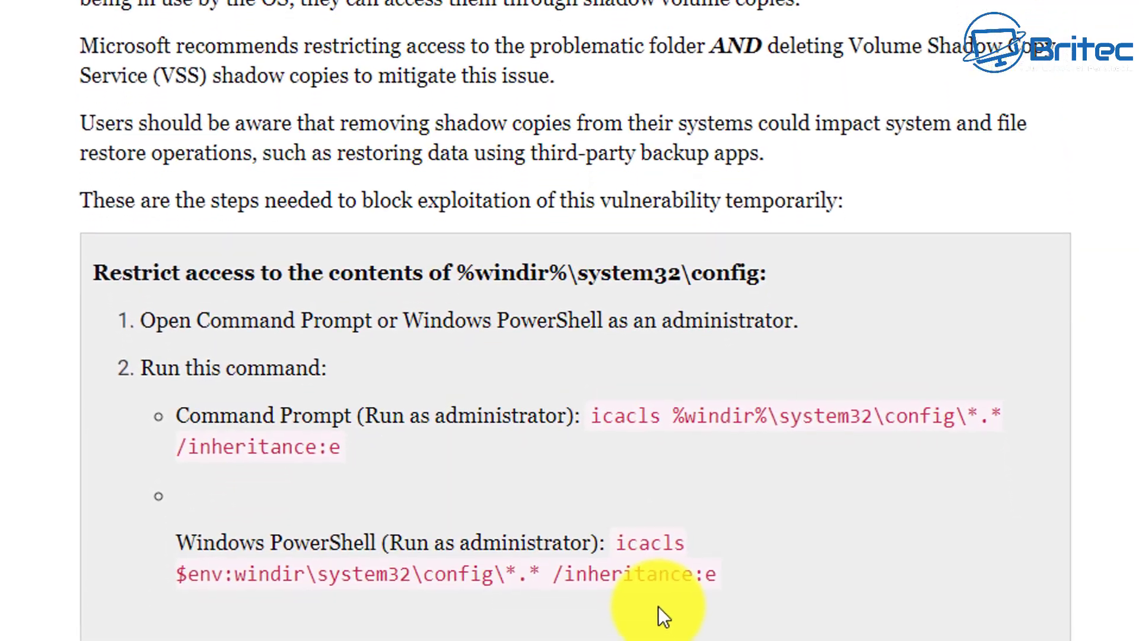
pyautogui.scroll(-1, 656, 568)
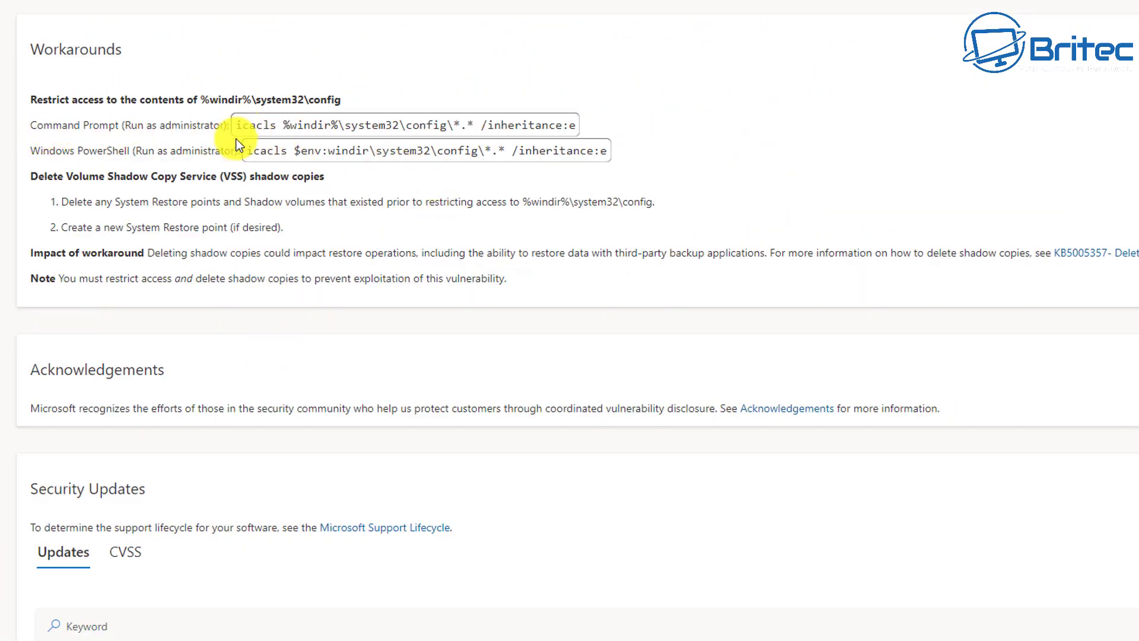
# Copy the Command Prompt icacls workaround command from the advisory
pyautogui.moveTo(236, 125); pyautogui.dragTo(570, 136)
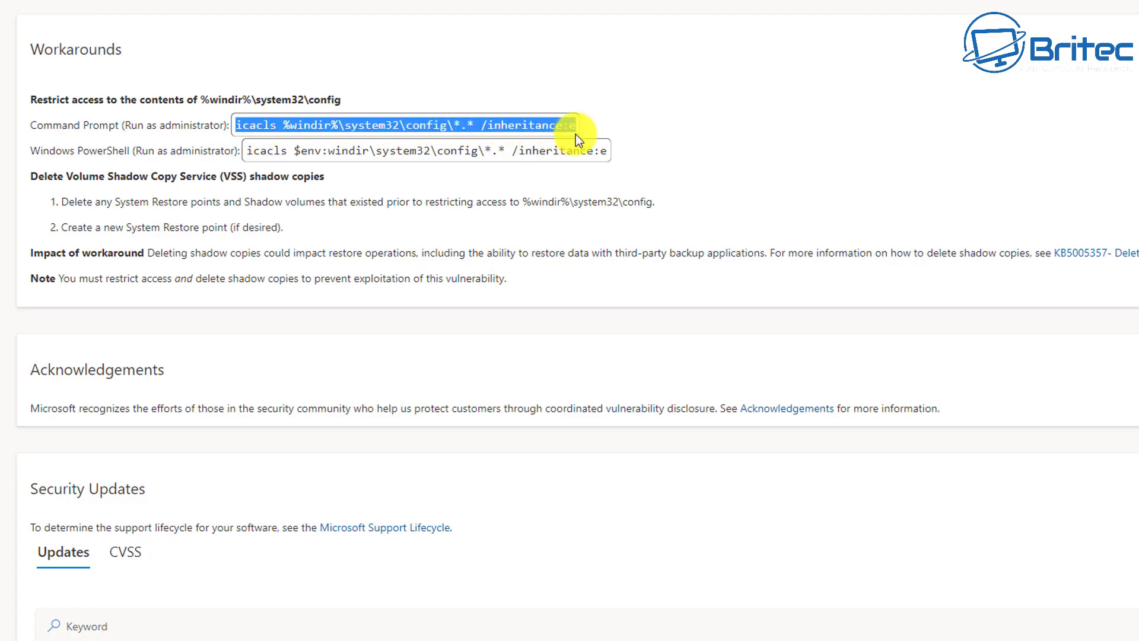
pyautogui.rightClick(562, 124)
pyautogui.click(615, 126)
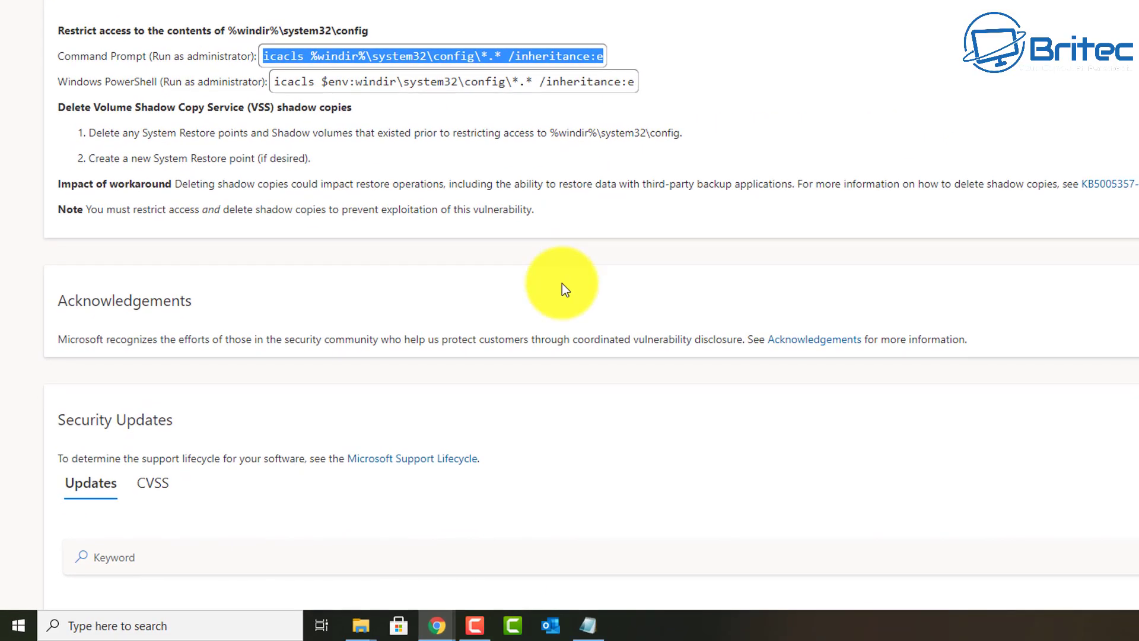
# Search for 'cmd' and launch Command Prompt as administrator
pyautogui.click(137, 626)
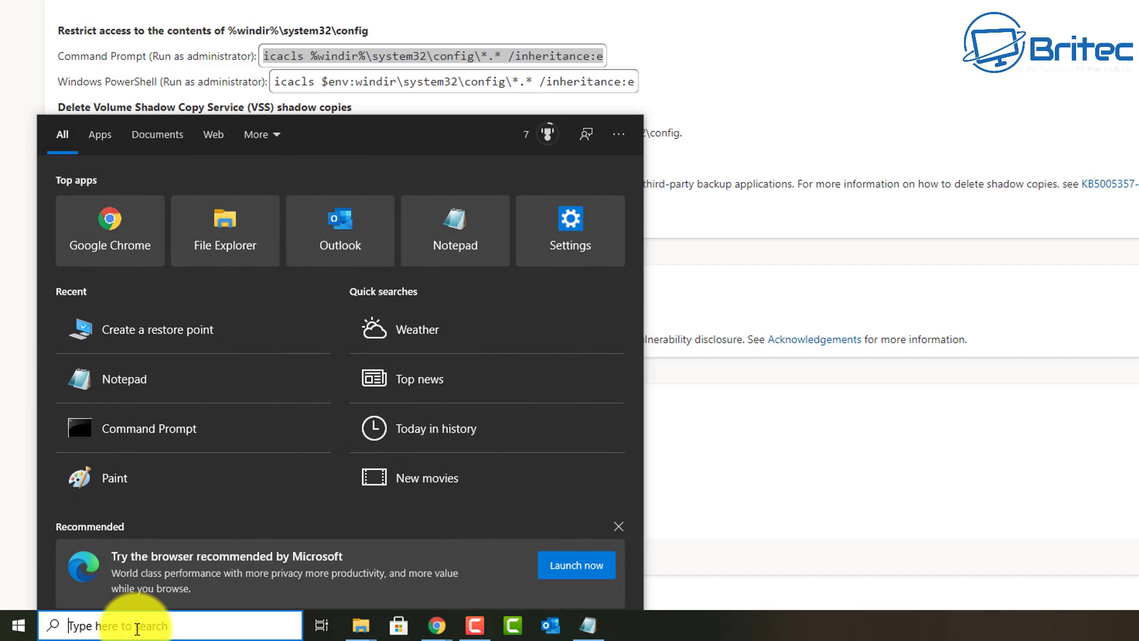
pyautogui.write('cmd')
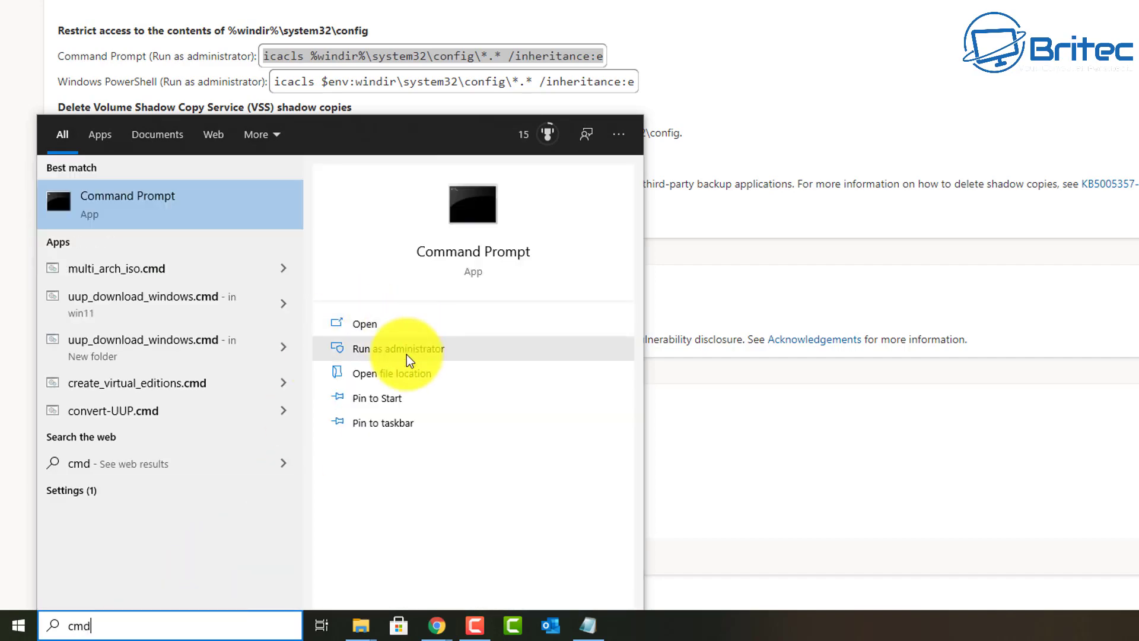
pyautogui.click(408, 355)
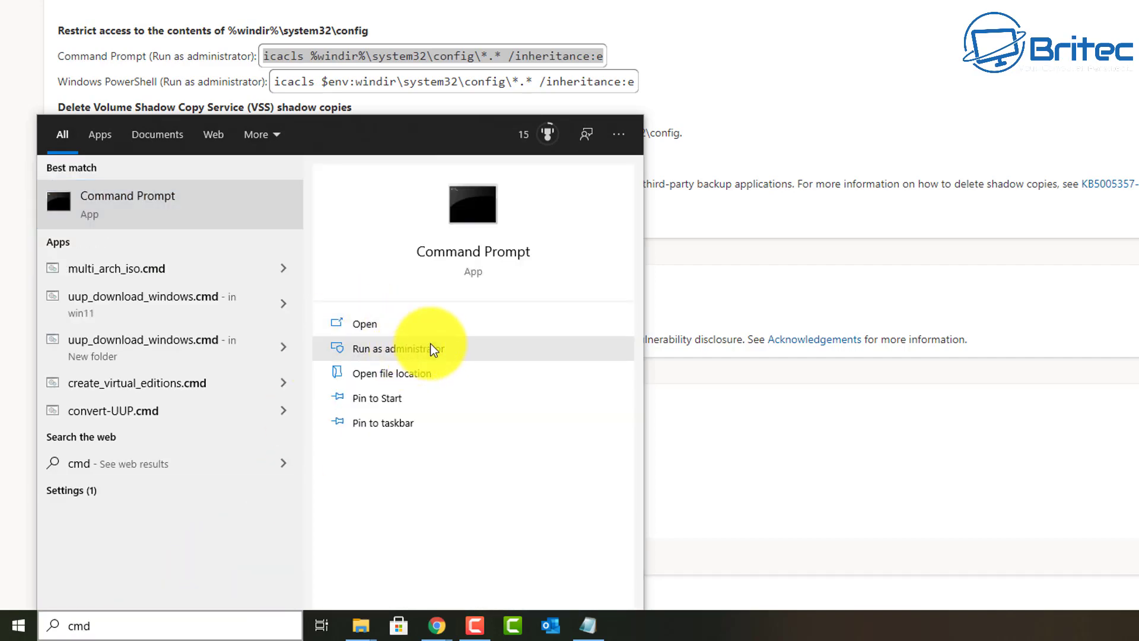
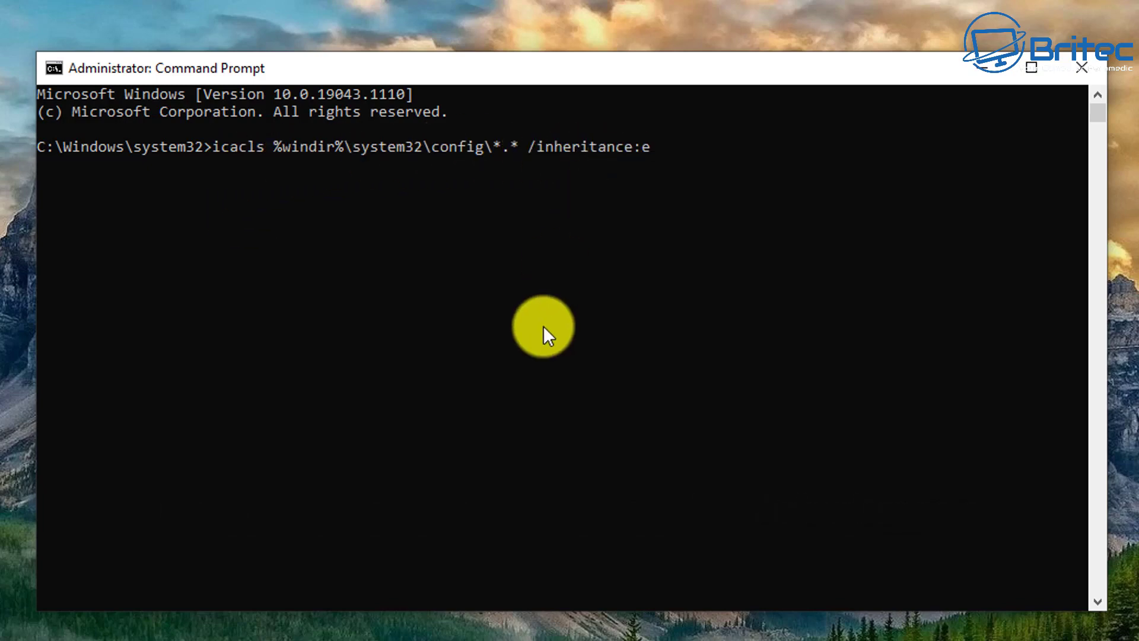
# Run icacls %windir%\system32\config\*.* /inheritance:e, processing 45 files with none failing
pyautogui.press('Return')
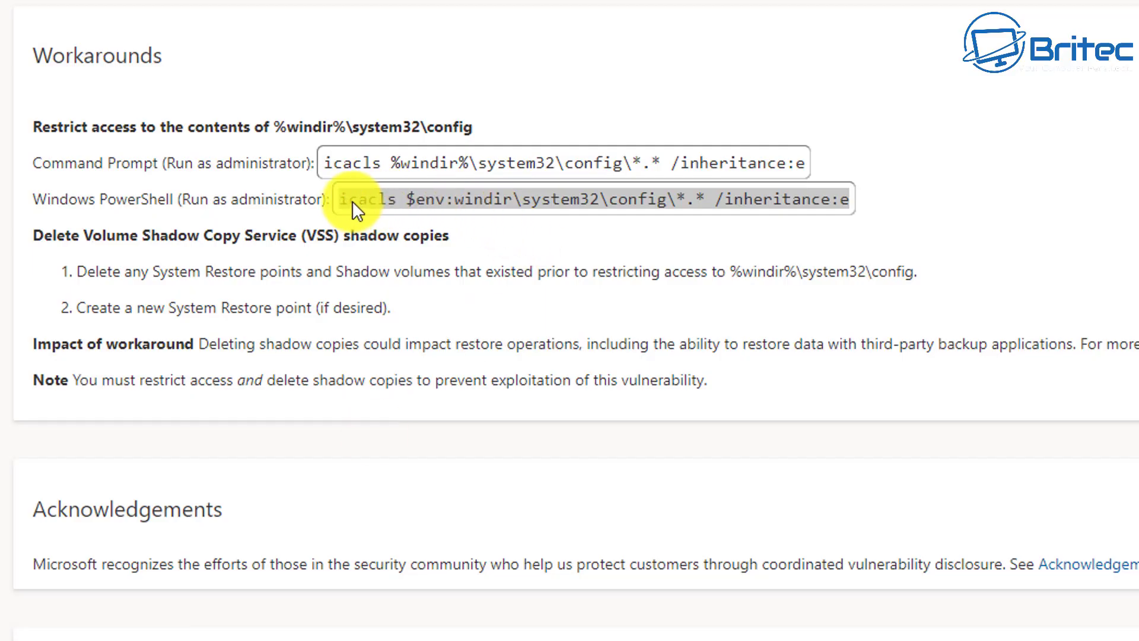
# Copy the Windows PowerShell icacls inheritance command from the advisory's Workarounds section
pyautogui.moveTo(342, 200); pyautogui.dragTo(795, 202)
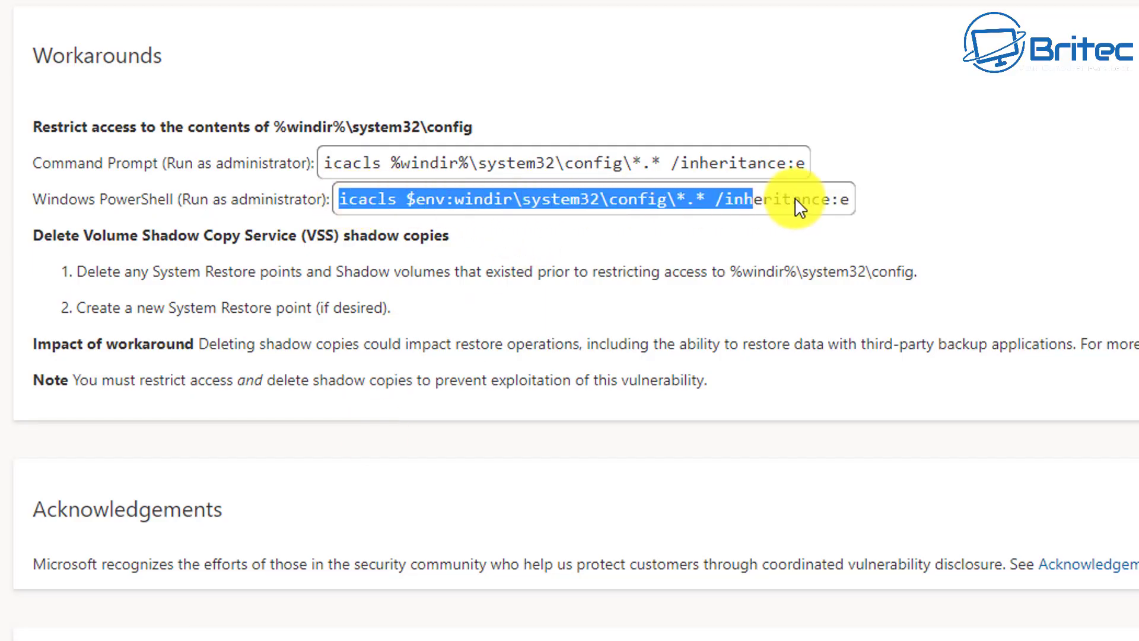
pyautogui.rightClick(852, 200)
pyautogui.click(853, 211)
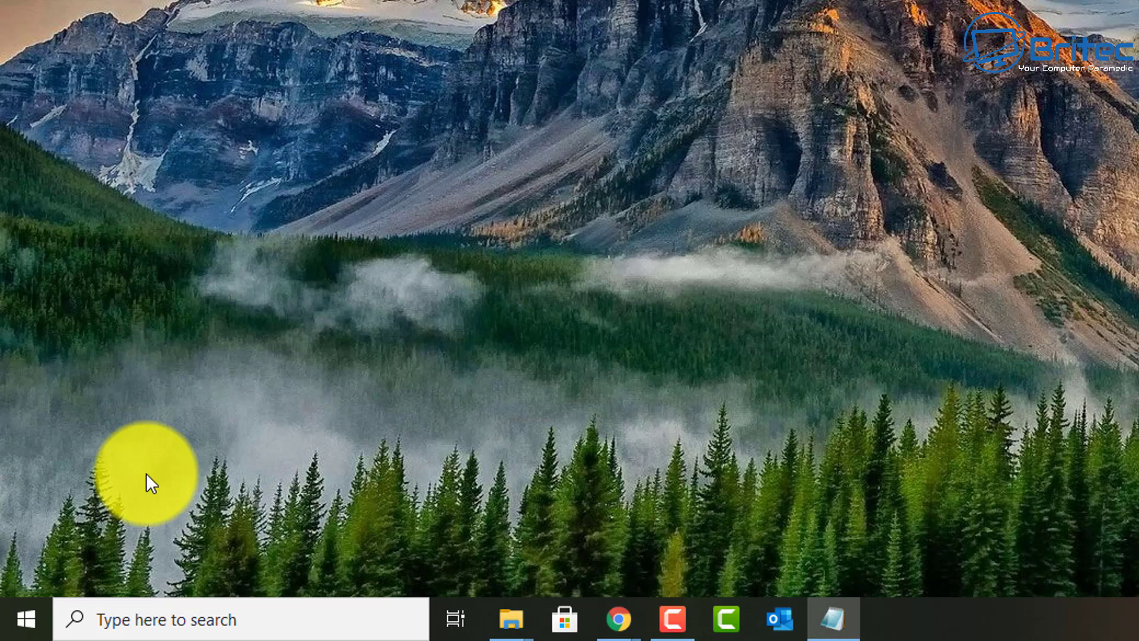
# Launch Windows PowerShell (Admin) from the Start button's power-user menu
pyautogui.rightClick(24, 620)
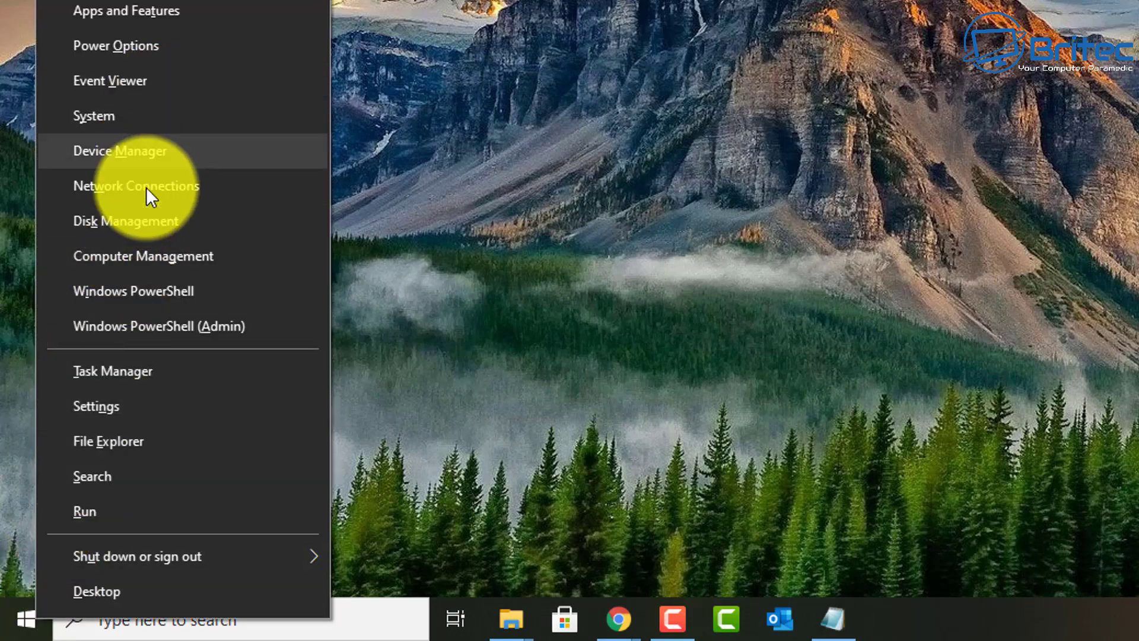
pyautogui.click(147, 320)
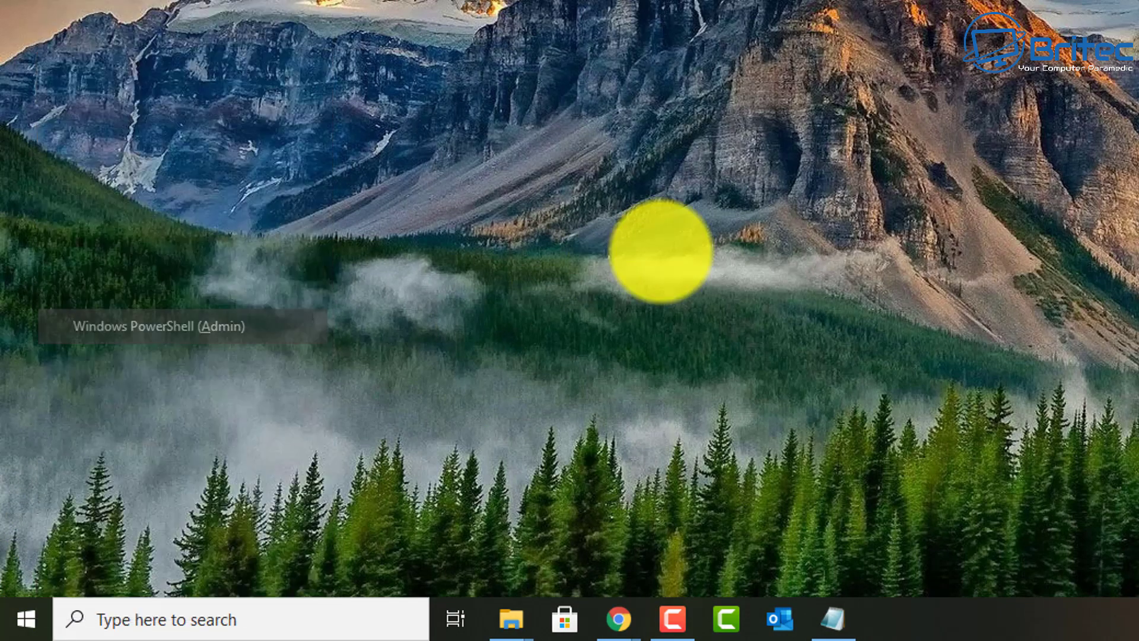
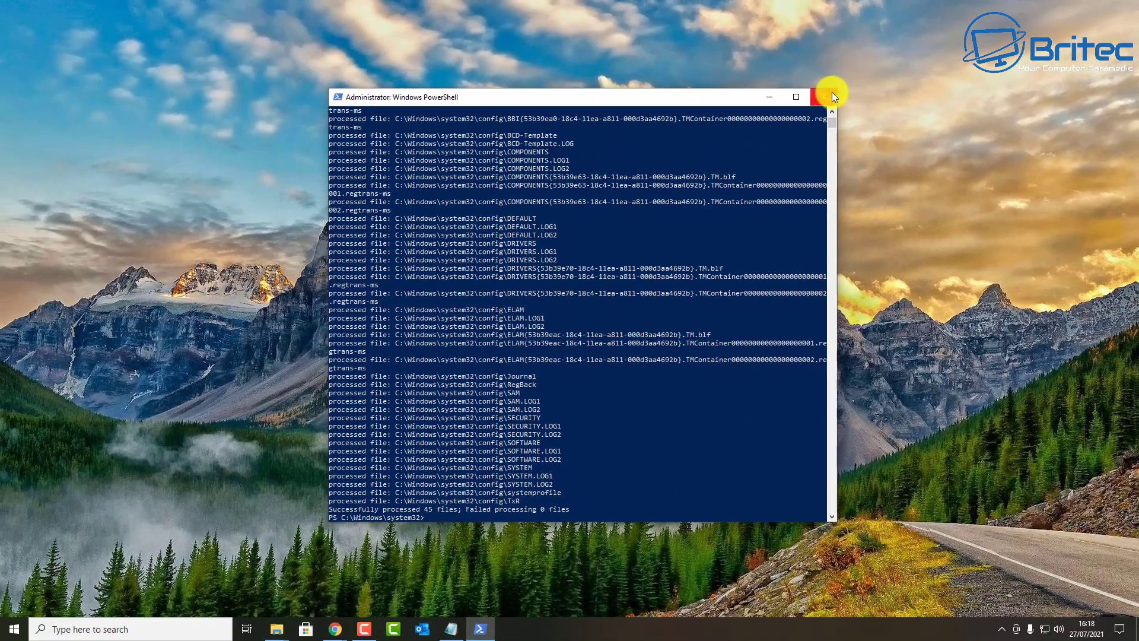
# Close PowerShell and open 'Create a restore point' by searching 'sys'
pyautogui.click(825, 97)
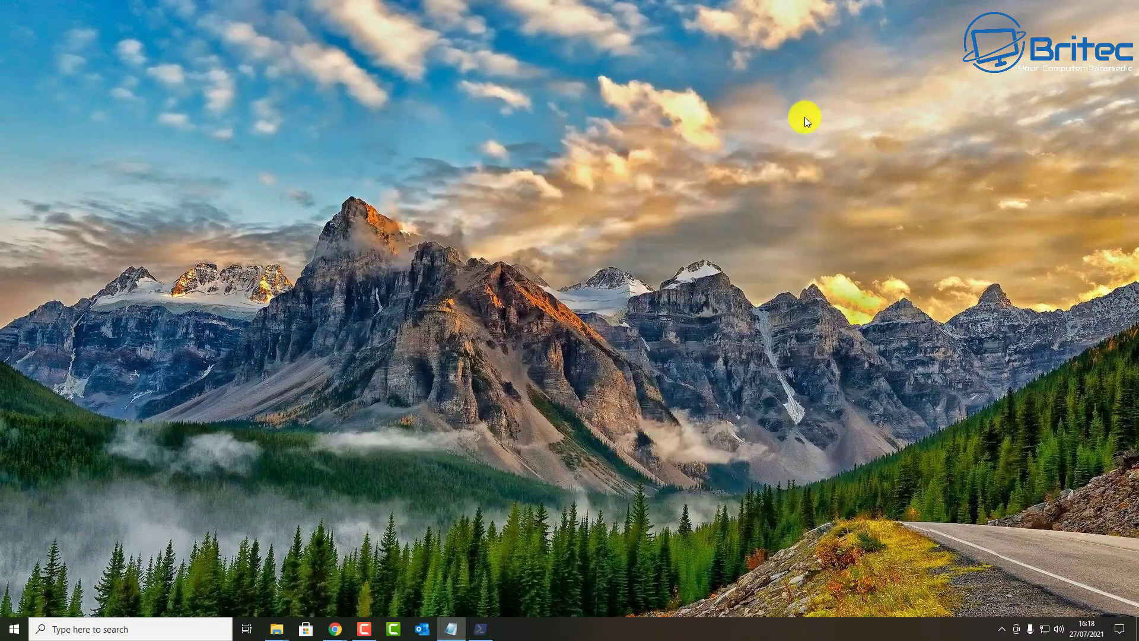
pyautogui.click(89, 627)
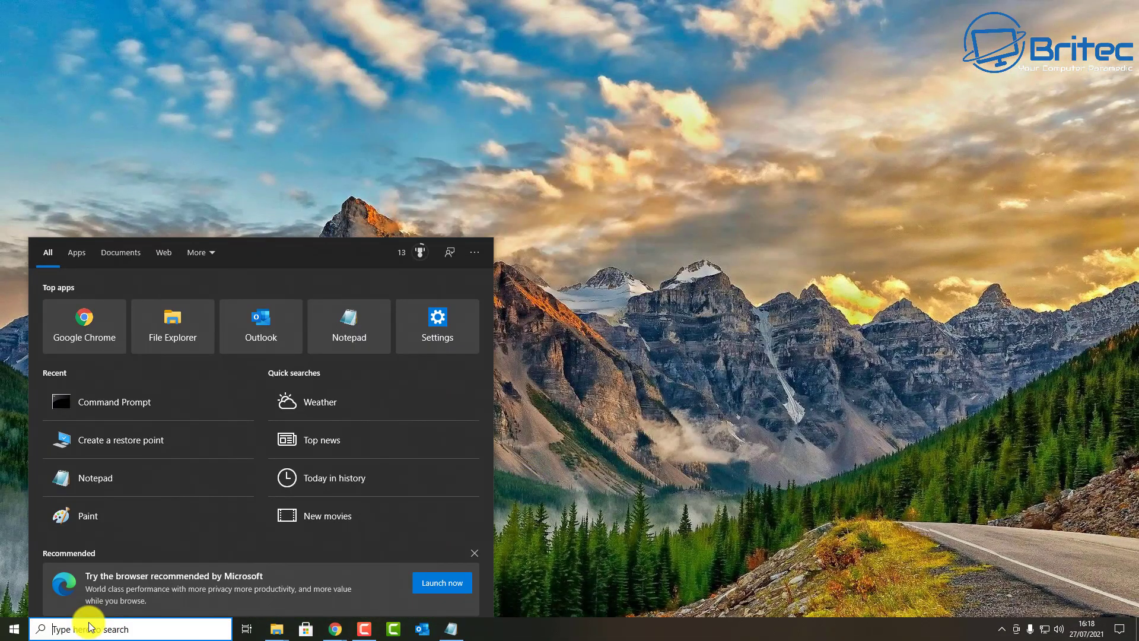
pyautogui.write('sysr')
pyautogui.press('BackSpace')
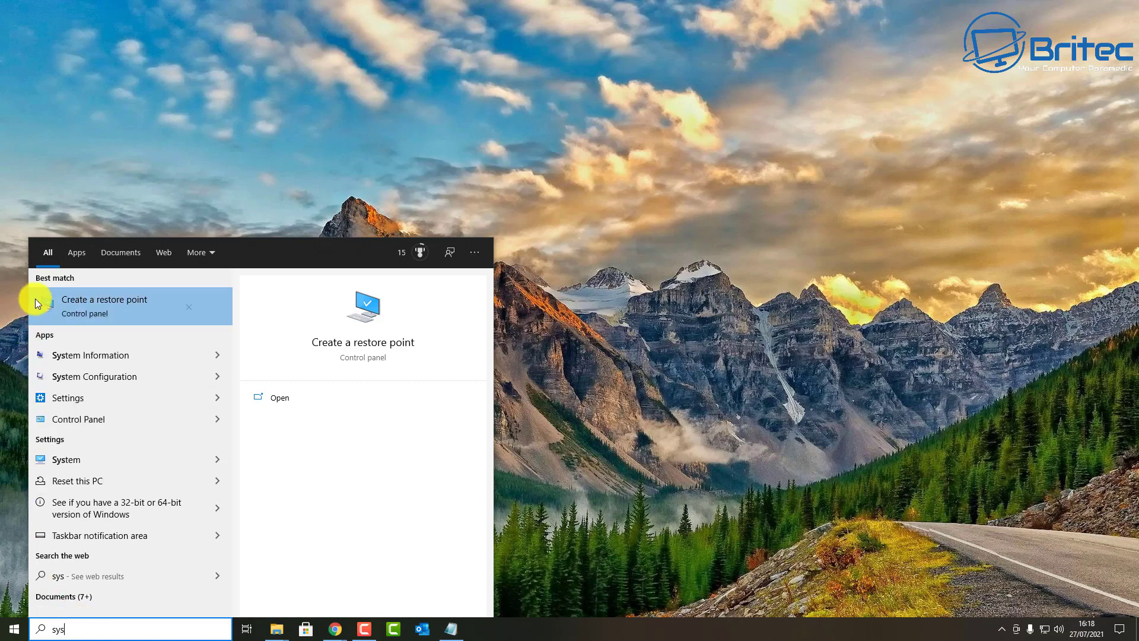
pyautogui.click(127, 302)
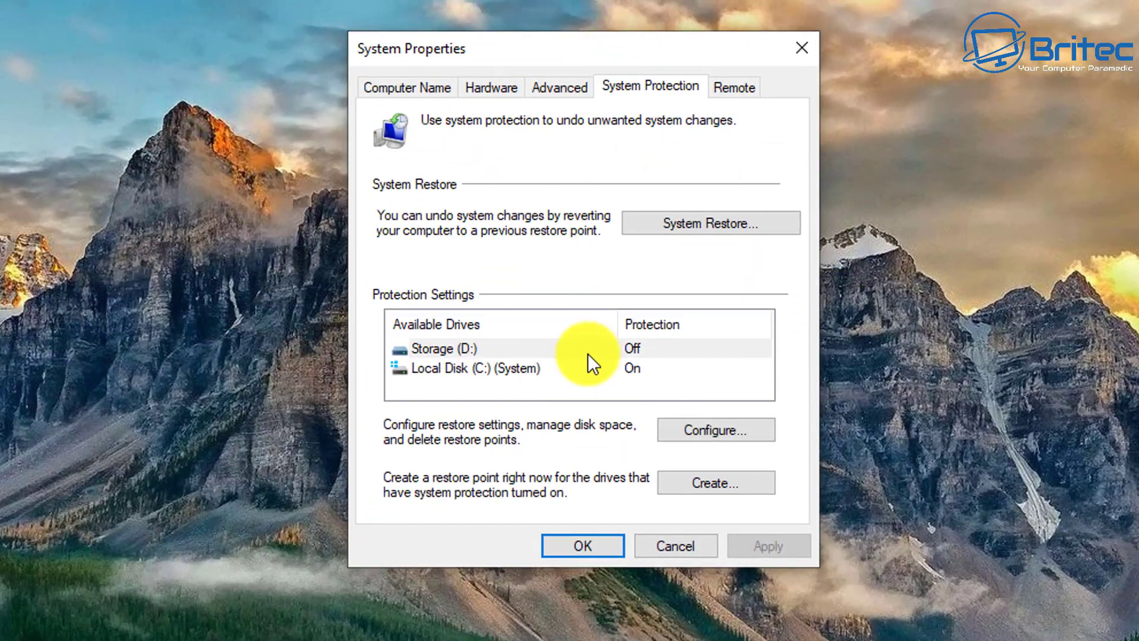
# Inspect the Storage (D:) protection settings and close them unchanged
pyautogui.click(700, 431)
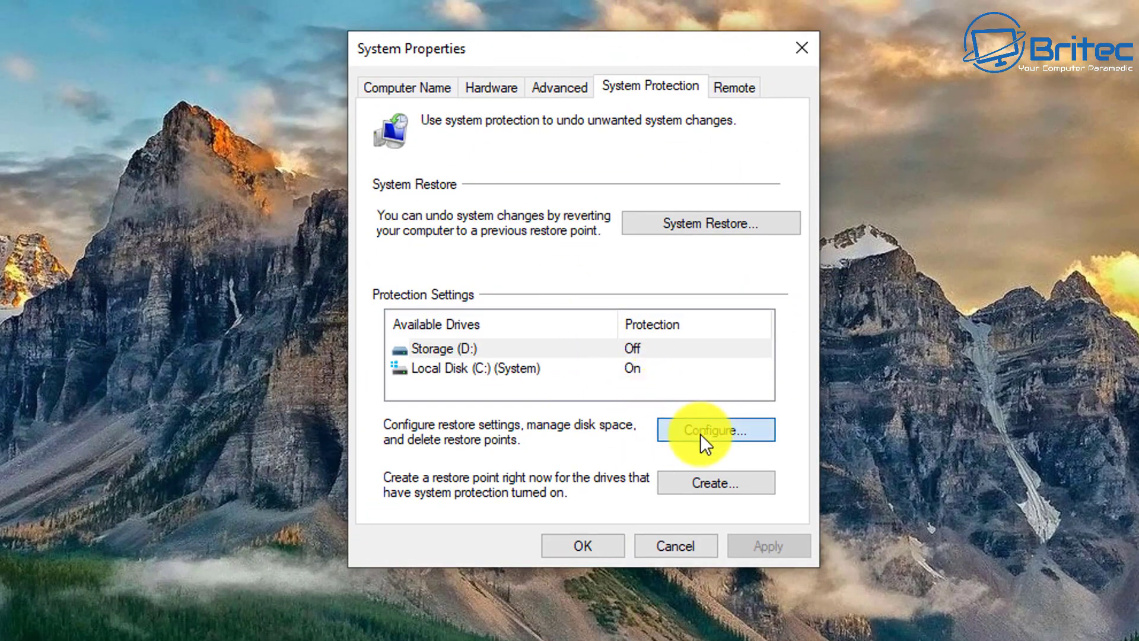
pyautogui.moveTo(657, 92); pyautogui.dragTo(610, 41)
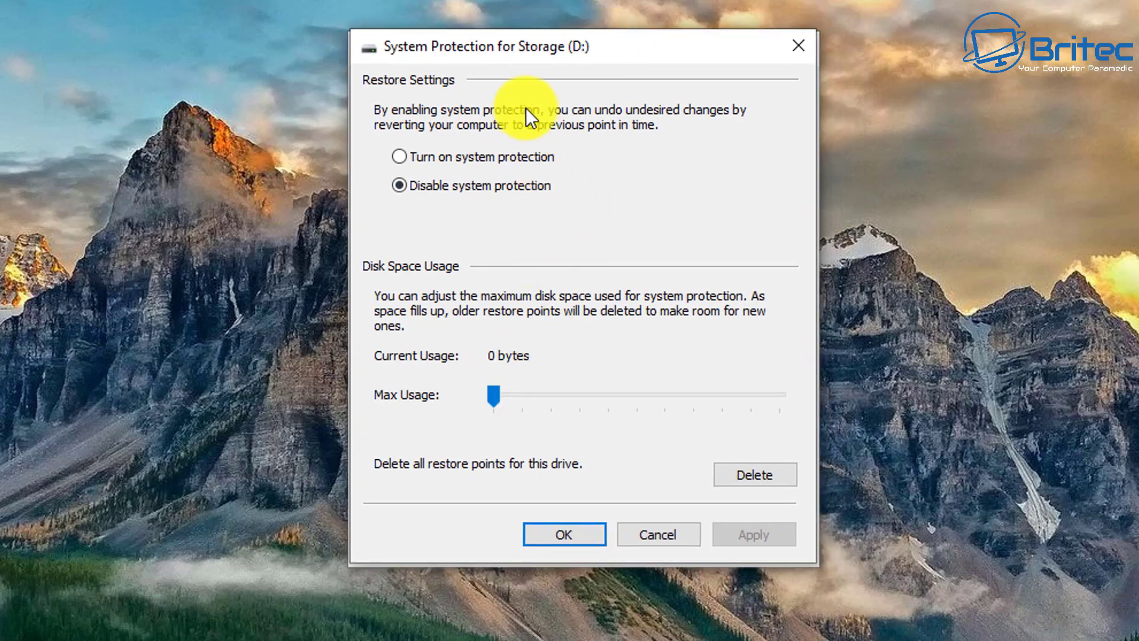
pyautogui.click(664, 536)
# Disable system protection for Local Disk (C:) and confirm the change
pyautogui.click(472, 368)
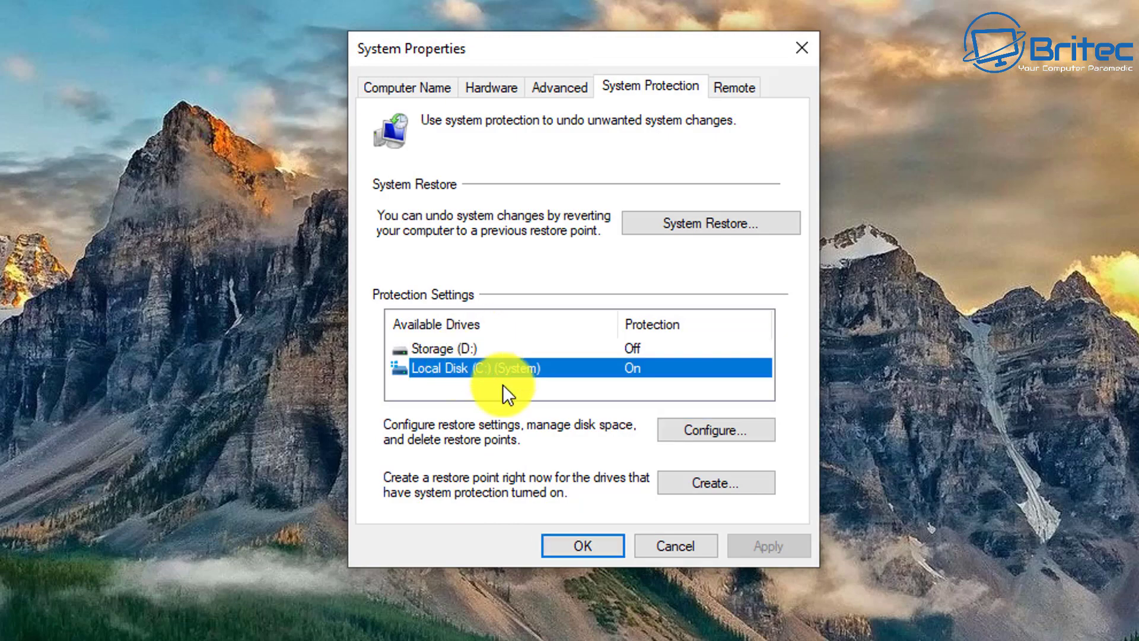
pyautogui.click(704, 431)
pyautogui.moveTo(678, 109); pyautogui.dragTo(617, 55)
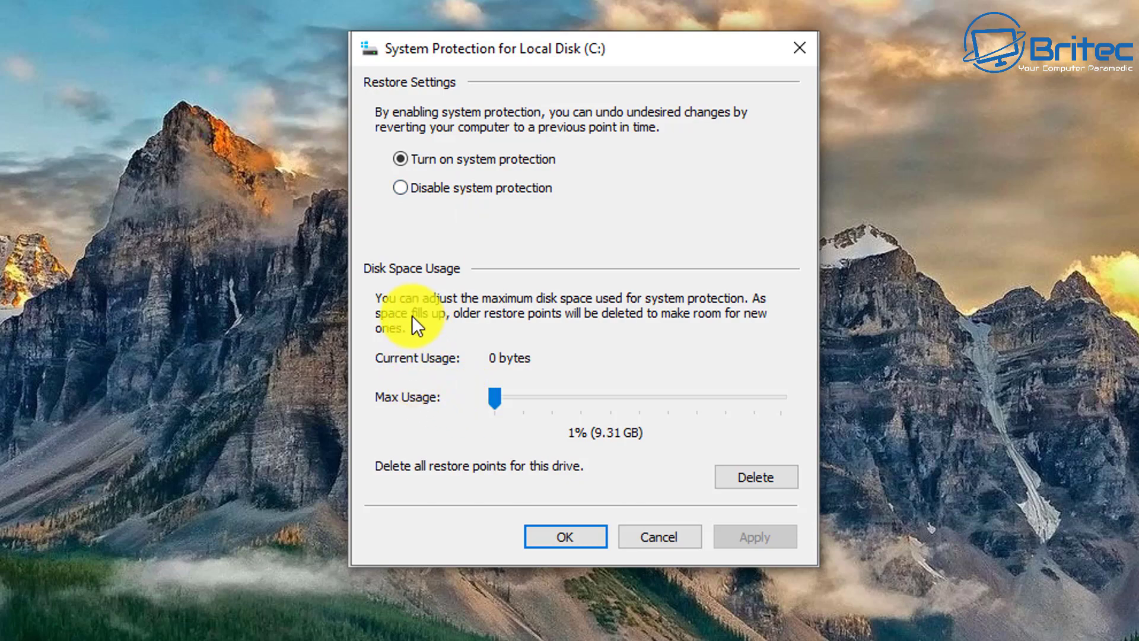
pyautogui.click(407, 189)
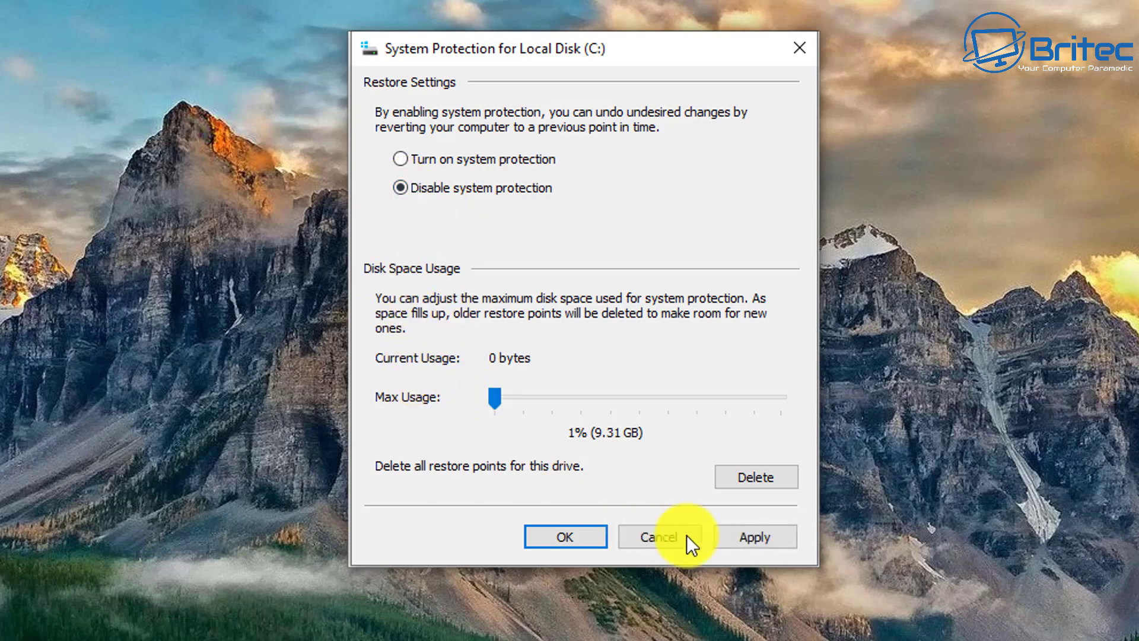
pyautogui.click(767, 537)
pyautogui.click(643, 372)
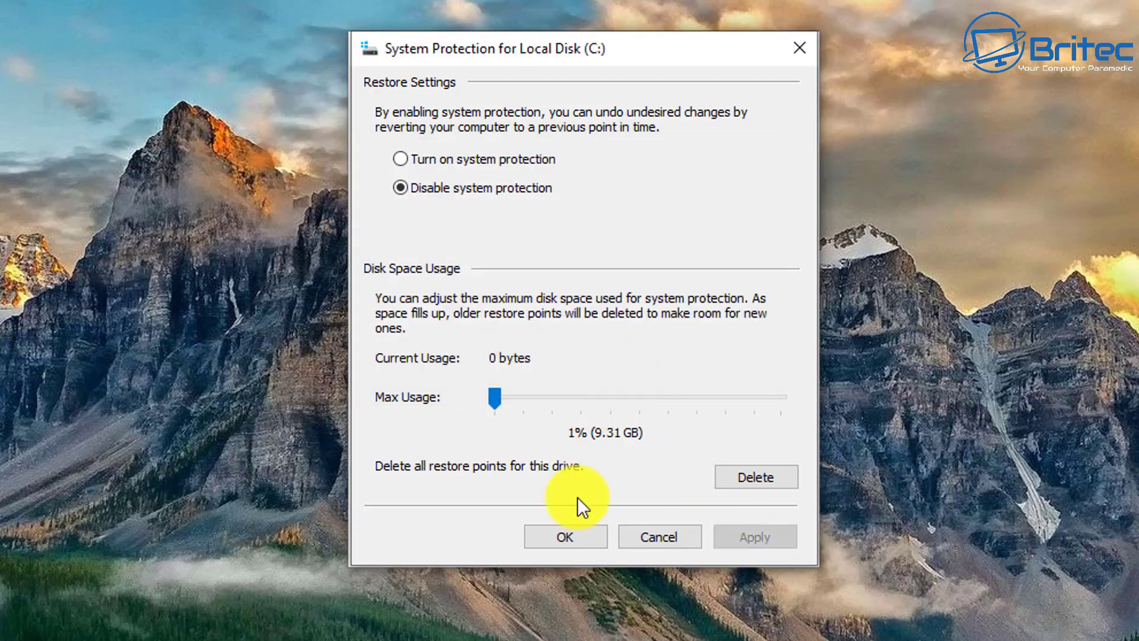
# Delete all C: restore points, then close the settings and System Properties
pyautogui.click(751, 474)
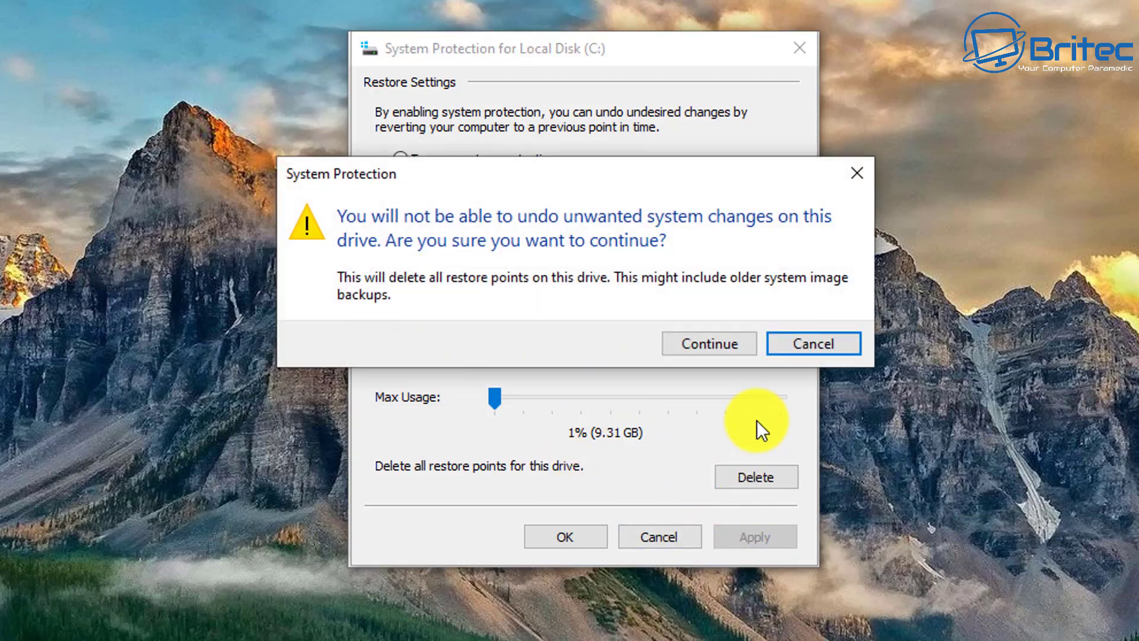
pyautogui.click(716, 344)
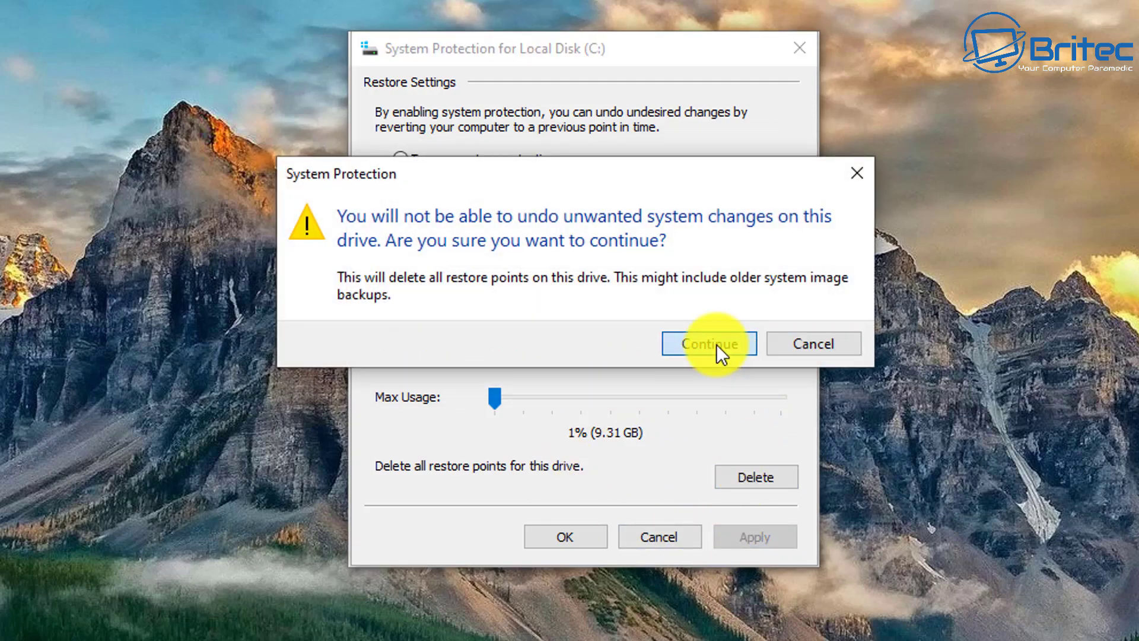
pyautogui.click(723, 314)
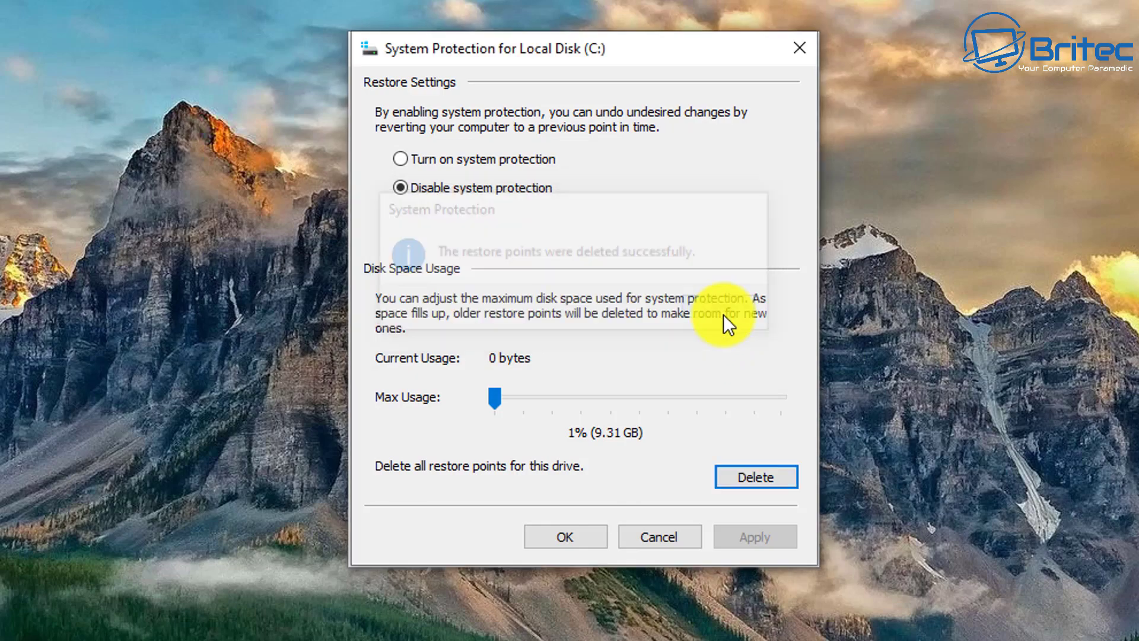
pyautogui.click(574, 536)
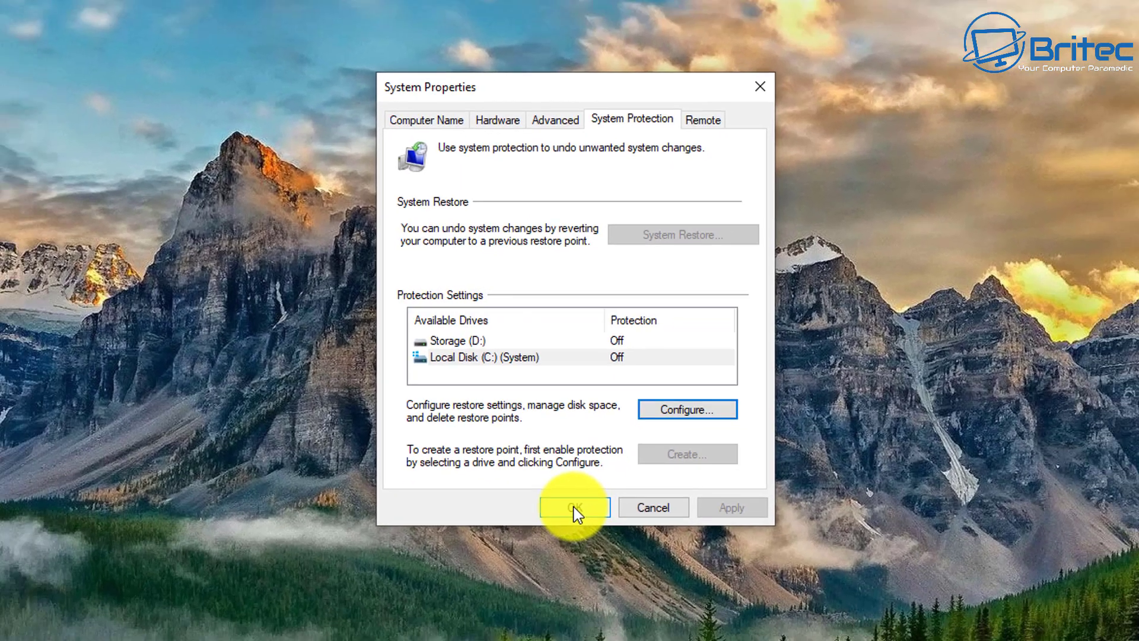
pyautogui.click(574, 507)
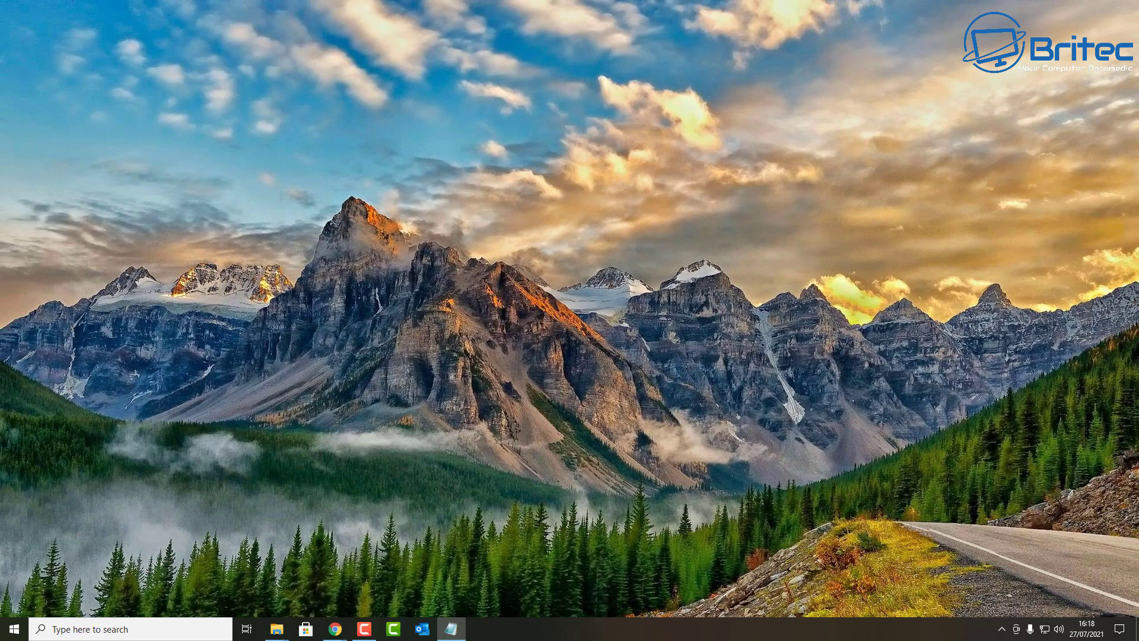
# Search 'gpedit' and launch Edit group policy
pyautogui.click(104, 628)
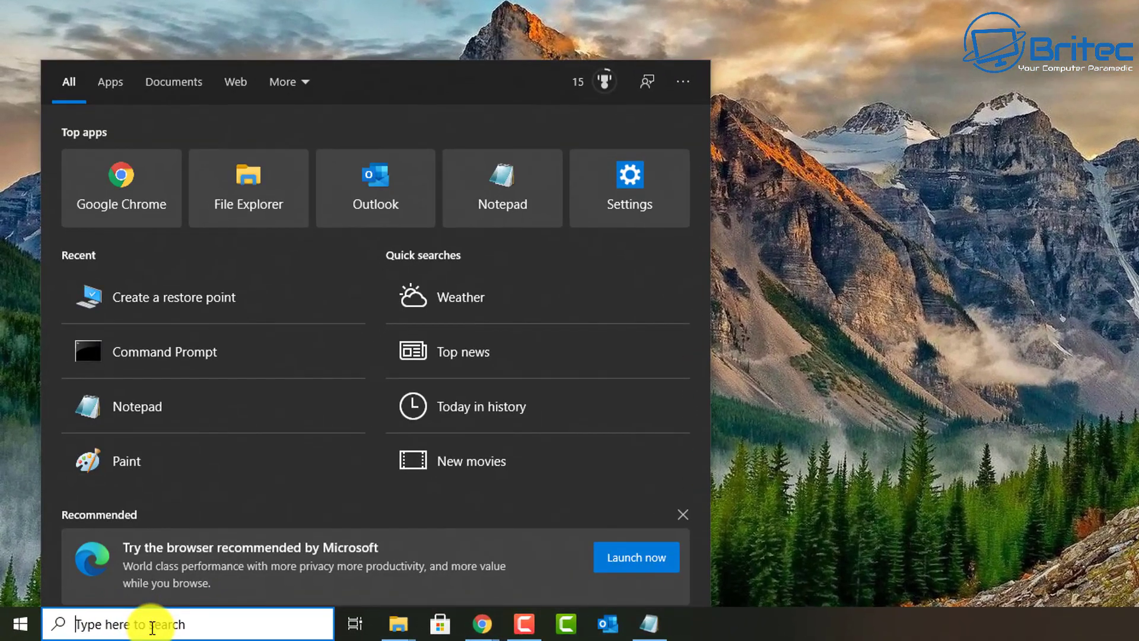
pyautogui.write('g')
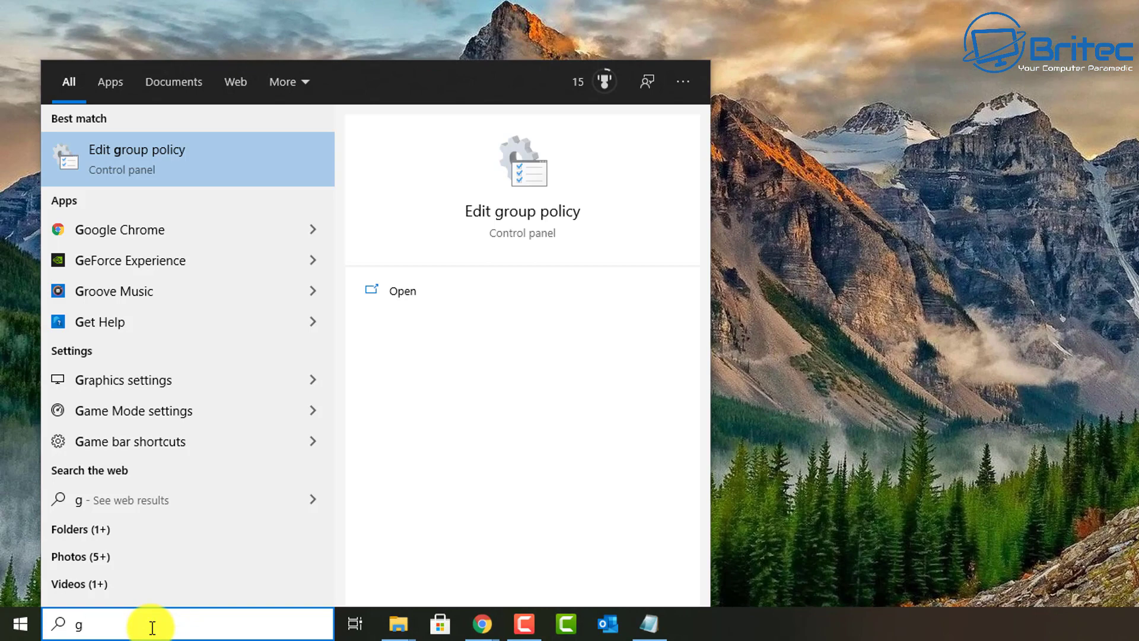
pyautogui.write('pedit')
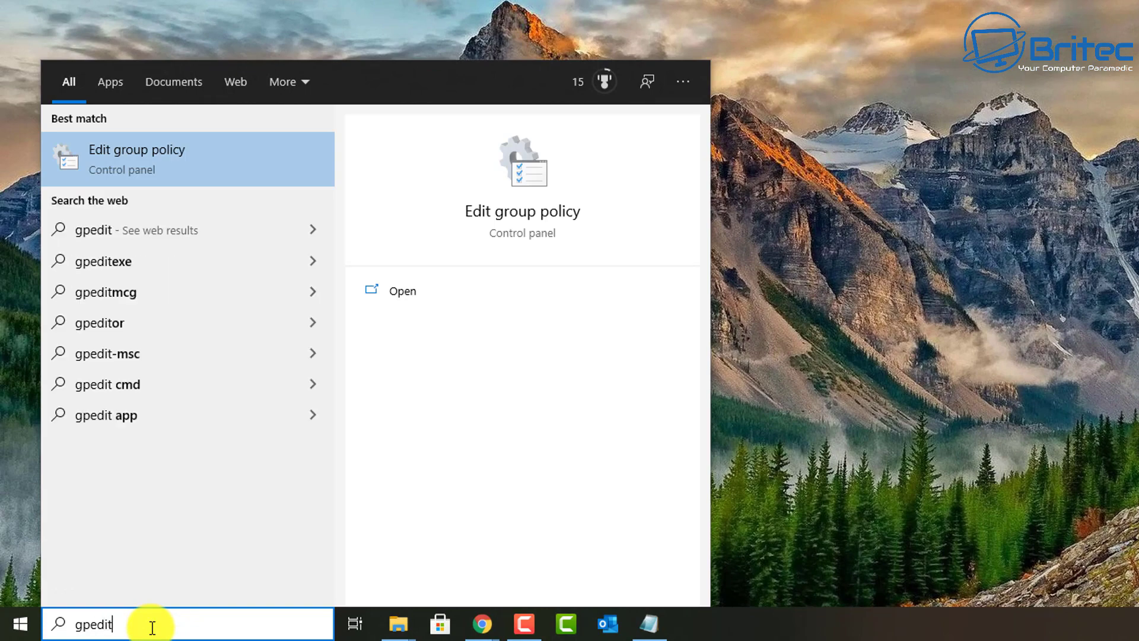
pyautogui.click(173, 162)
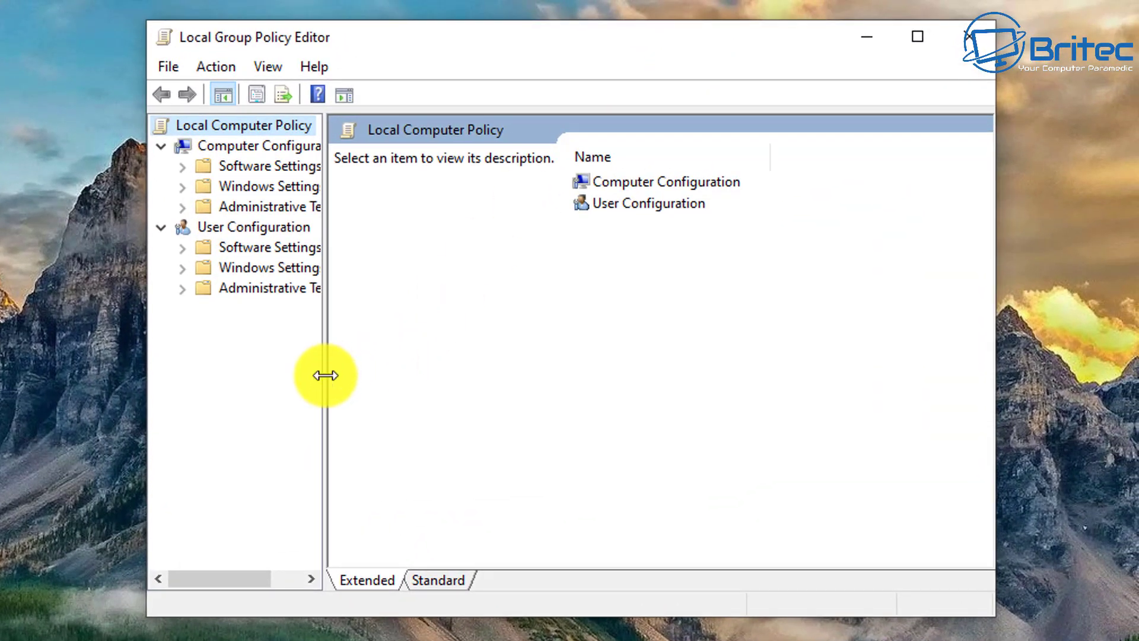
# Browse to Computer Configuration > Administrative Templates > System > System Restore
pyautogui.moveTo(326, 374); pyautogui.dragTo(399, 377)
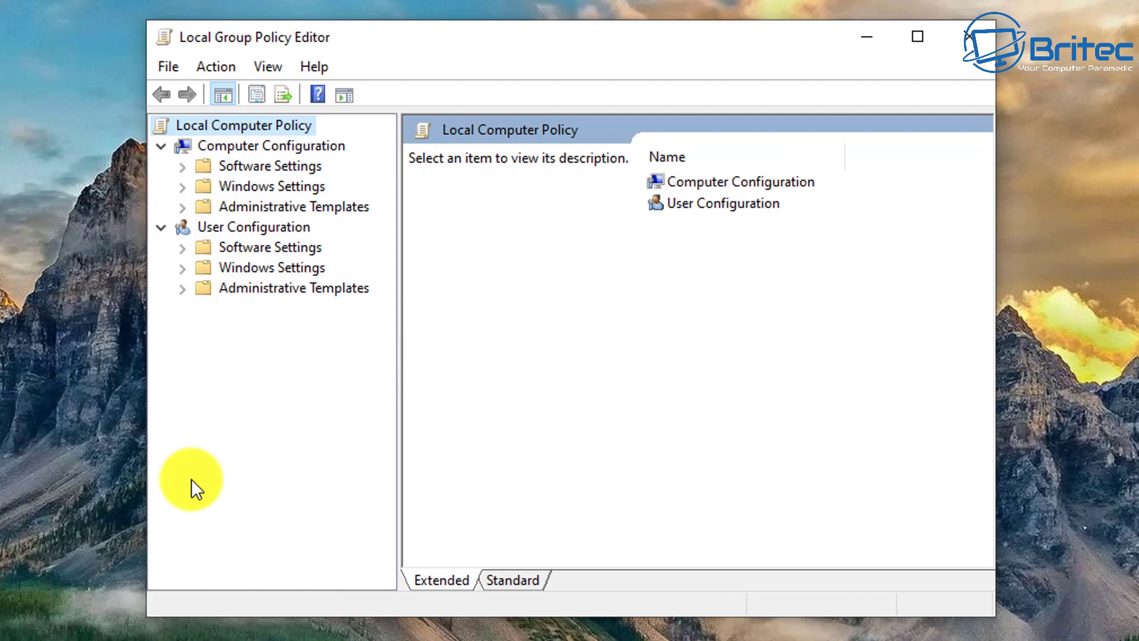
pyautogui.click(265, 146)
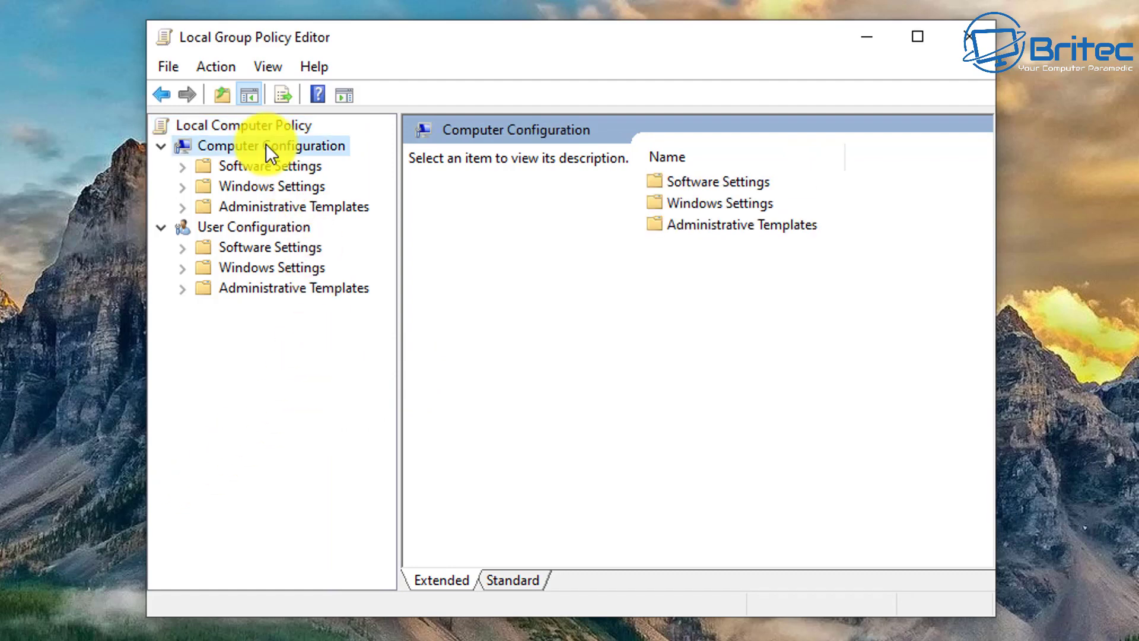
pyautogui.click(272, 208)
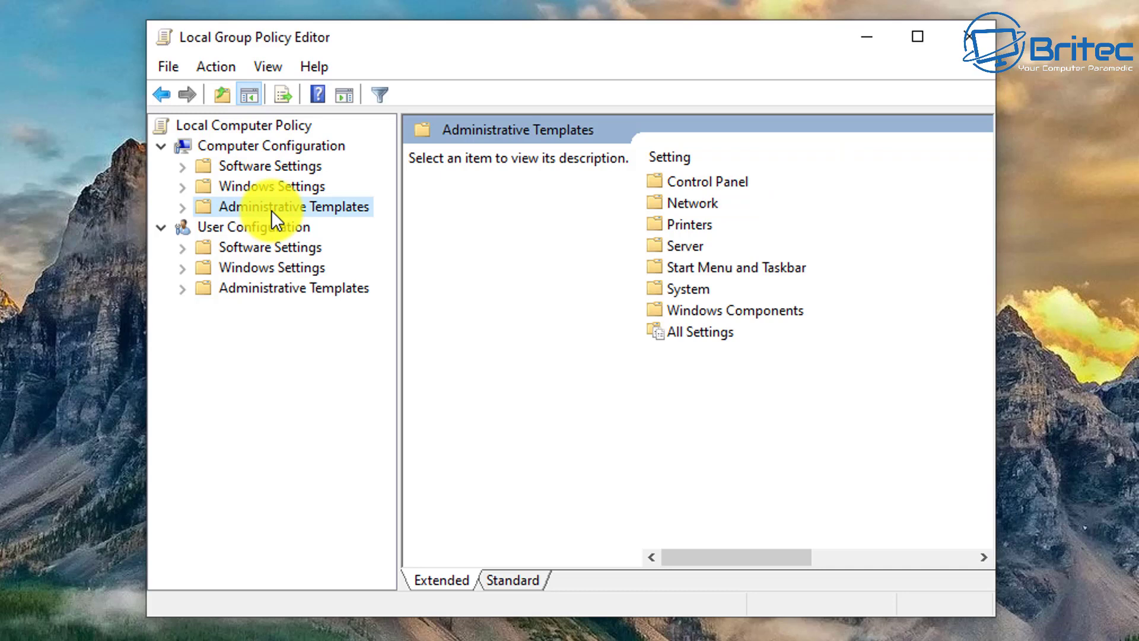
pyautogui.click(184, 207)
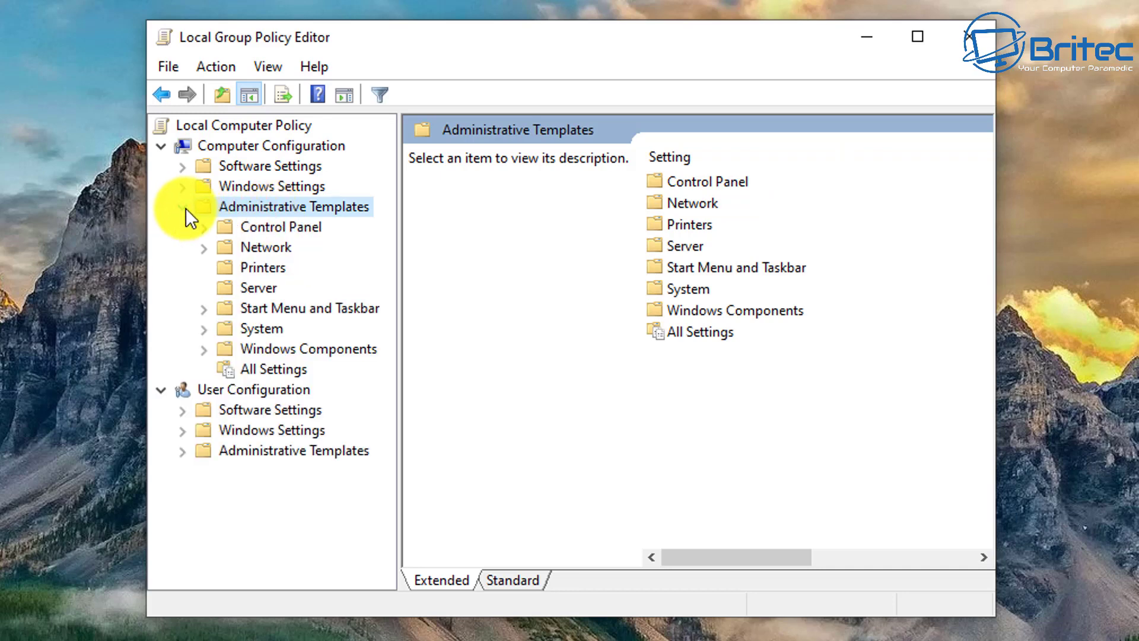
pyautogui.click(264, 330)
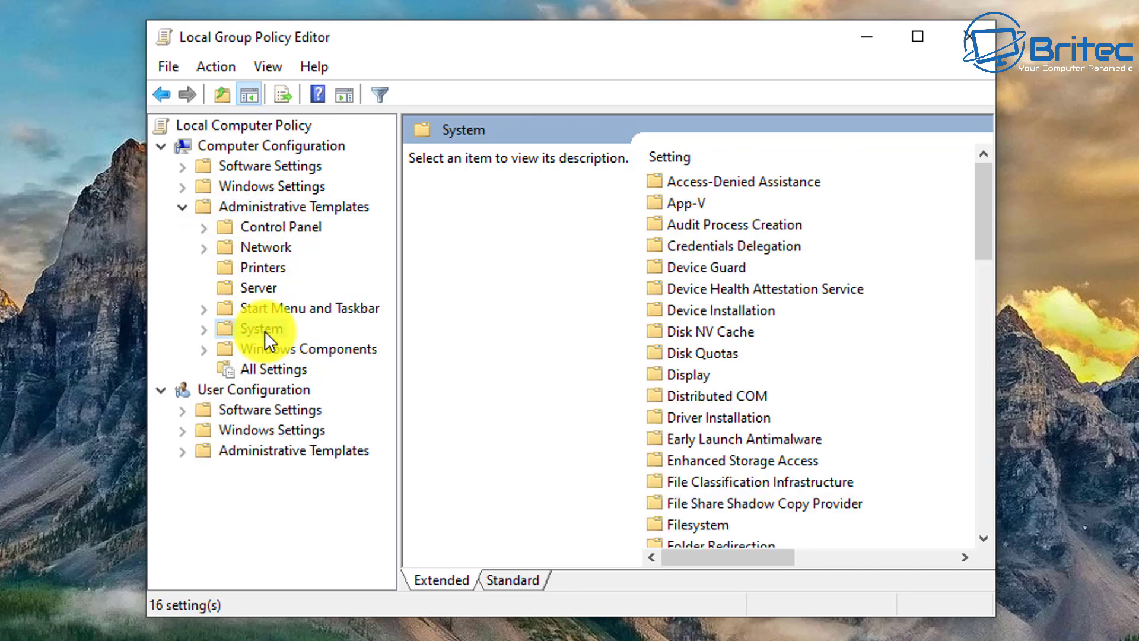
pyautogui.click(204, 329)
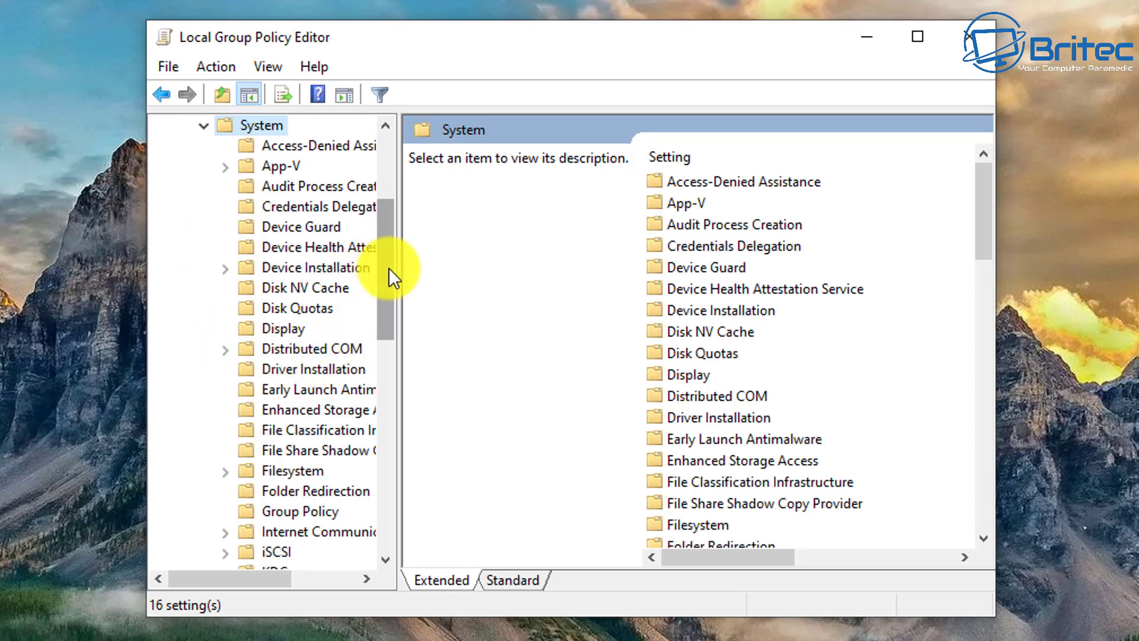
pyautogui.moveTo(389, 268); pyautogui.dragTo(394, 427)
pyautogui.scroll(-8, 851, 400)
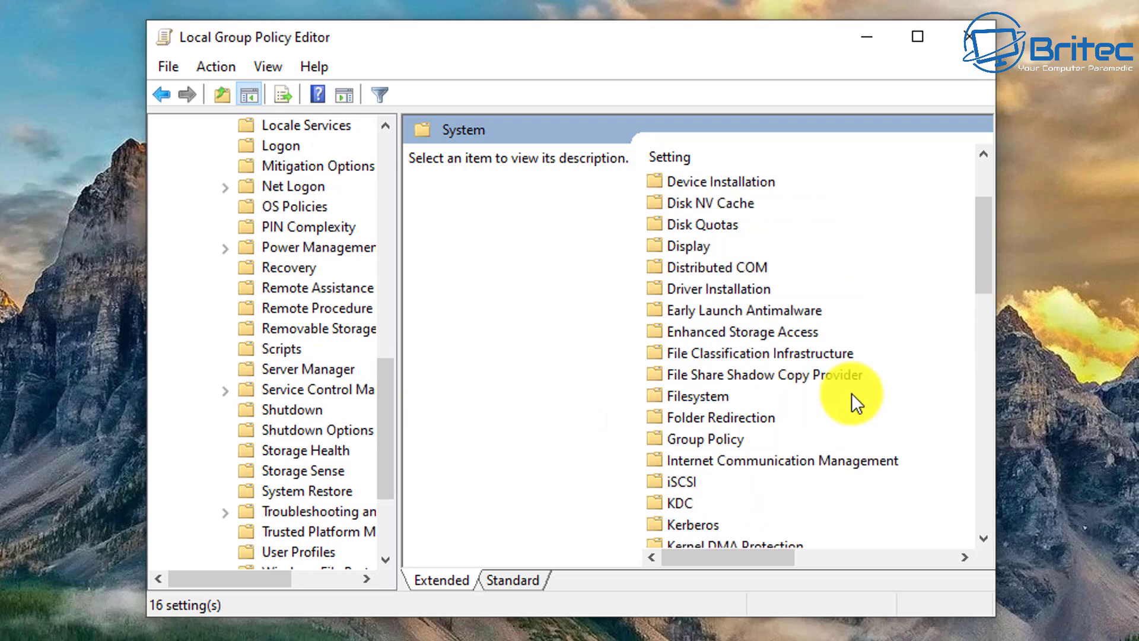
pyautogui.scroll(-5, 842, 399)
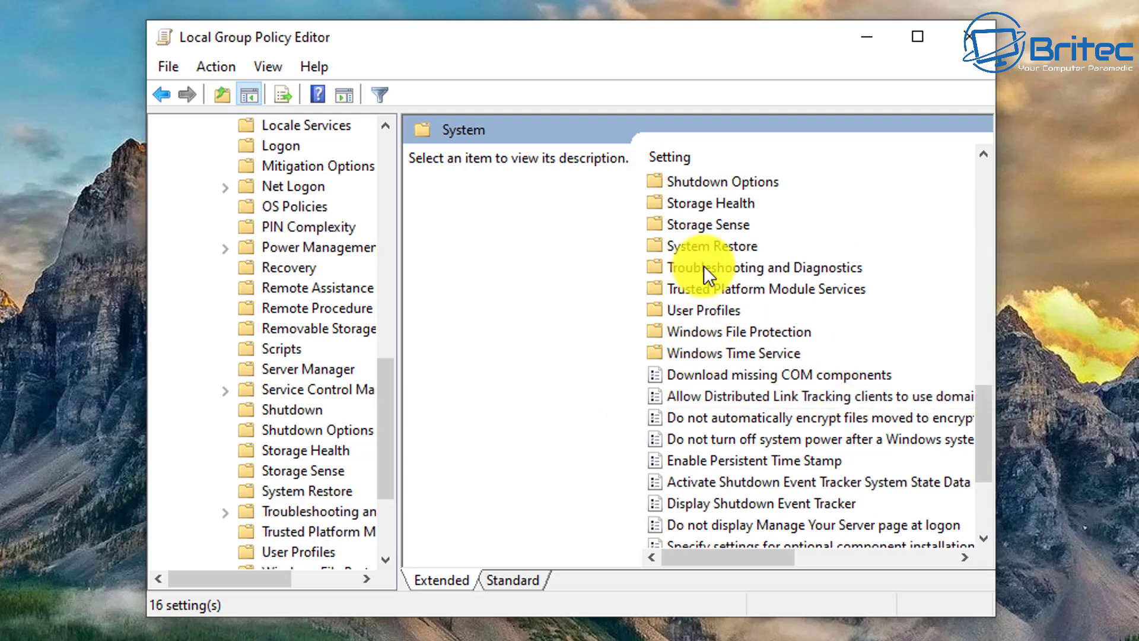
pyautogui.click(713, 247)
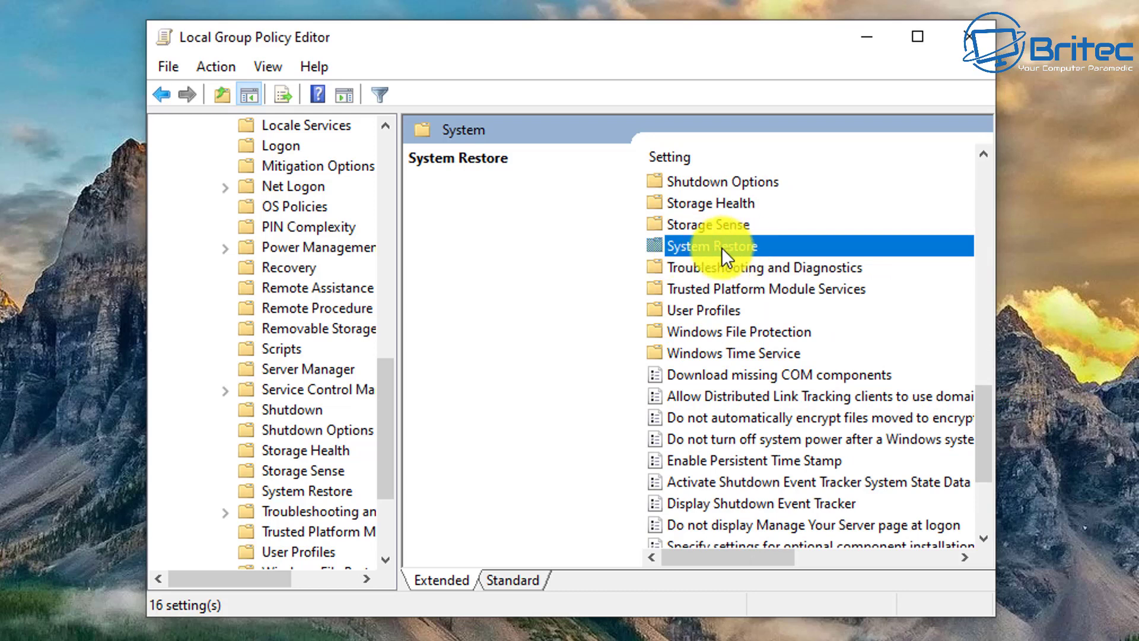
pyautogui.click(296, 490)
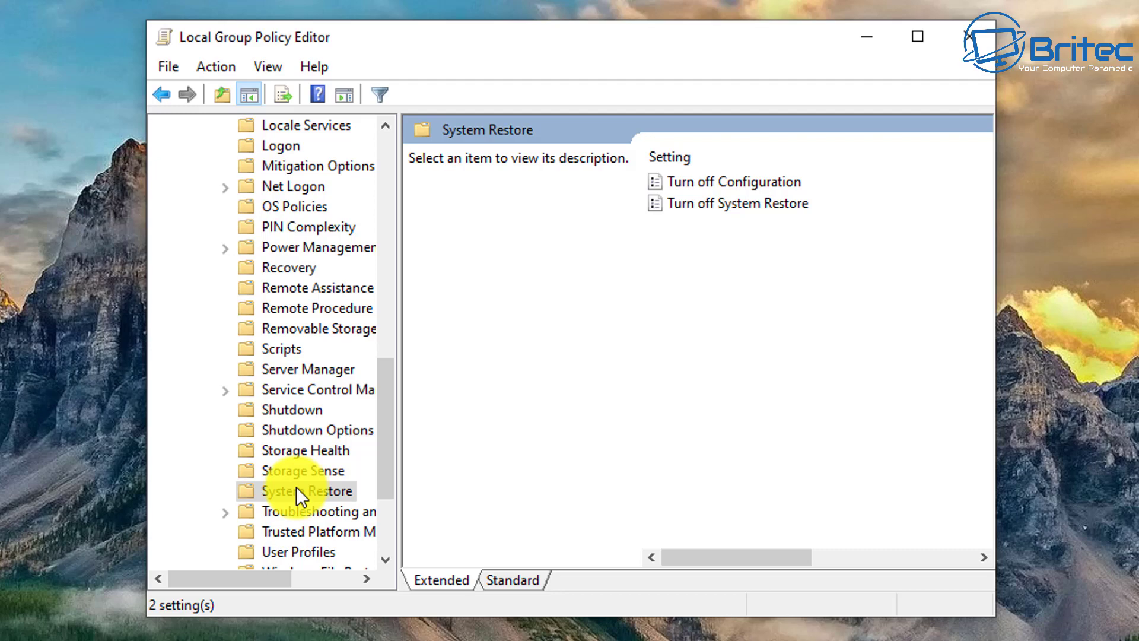
# Set the Turn off System Restore policy to Disabled and save it
pyautogui.doubleClick(757, 203)
pyautogui.moveTo(136, 3); pyautogui.dragTo(727, 3)
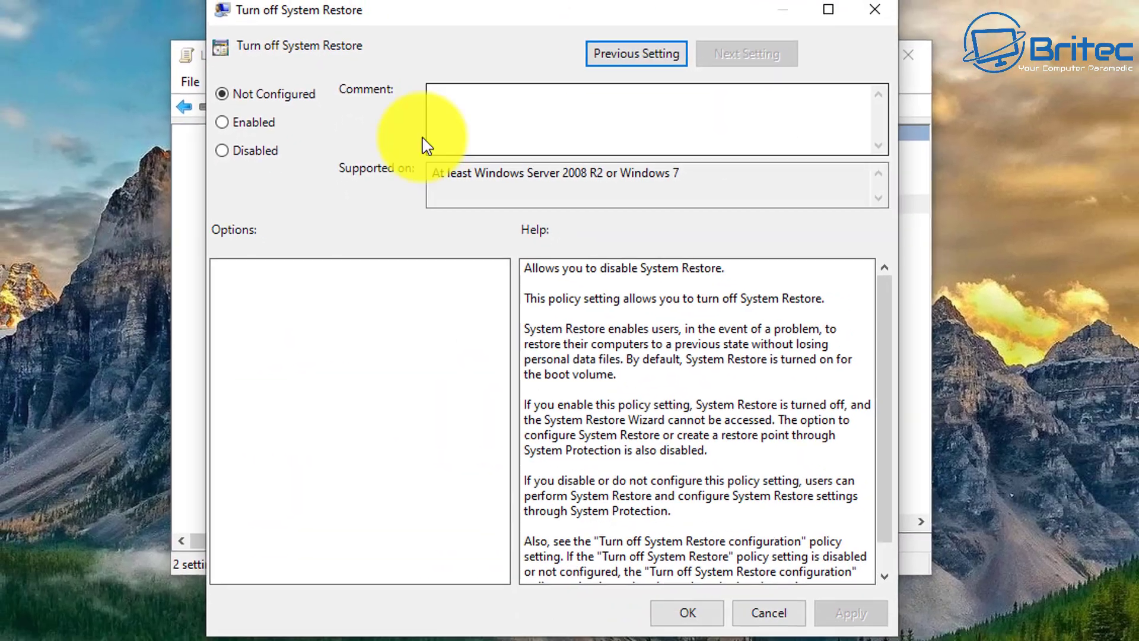
pyautogui.click(252, 151)
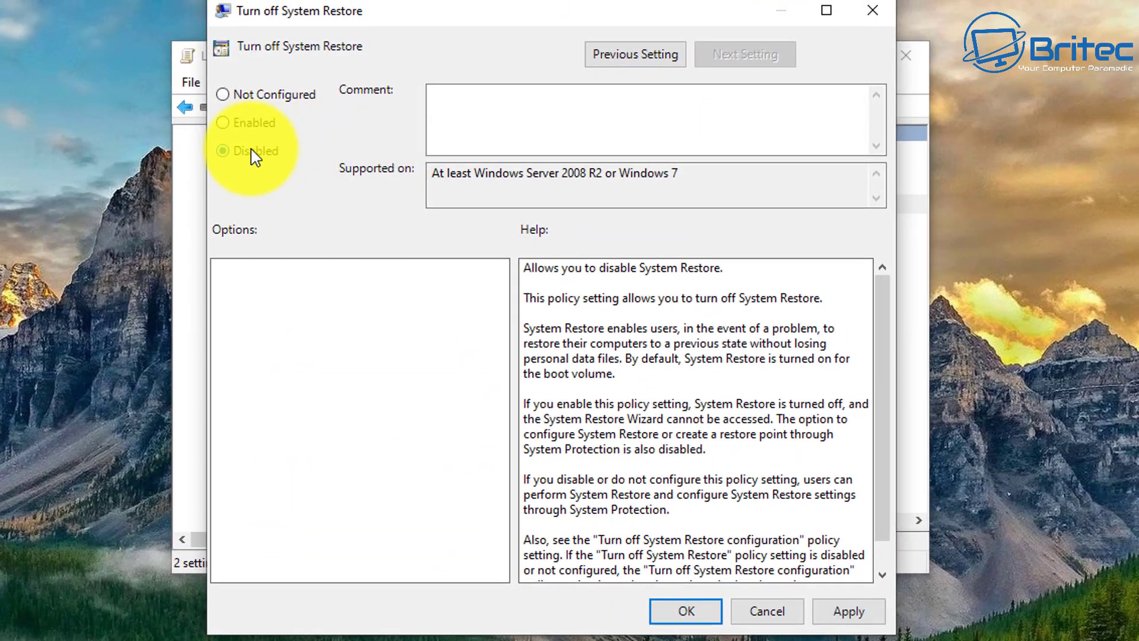
pyautogui.click(686, 611)
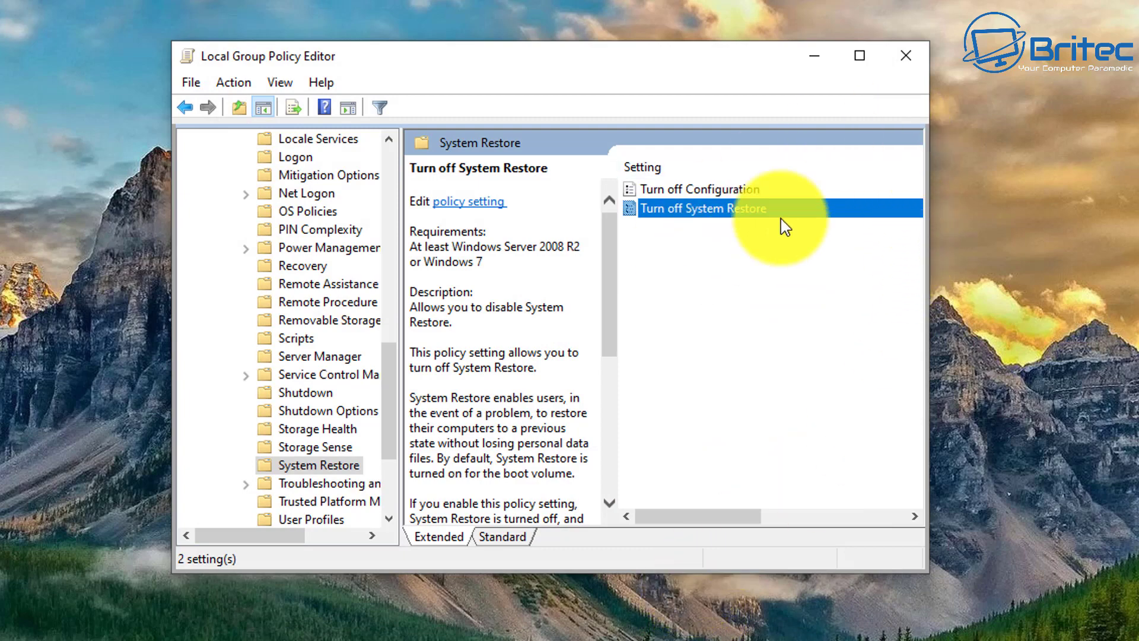
# Close Group Policy Editor and launch Registry Editor by searching 'regedit'
pyautogui.click(915, 64)
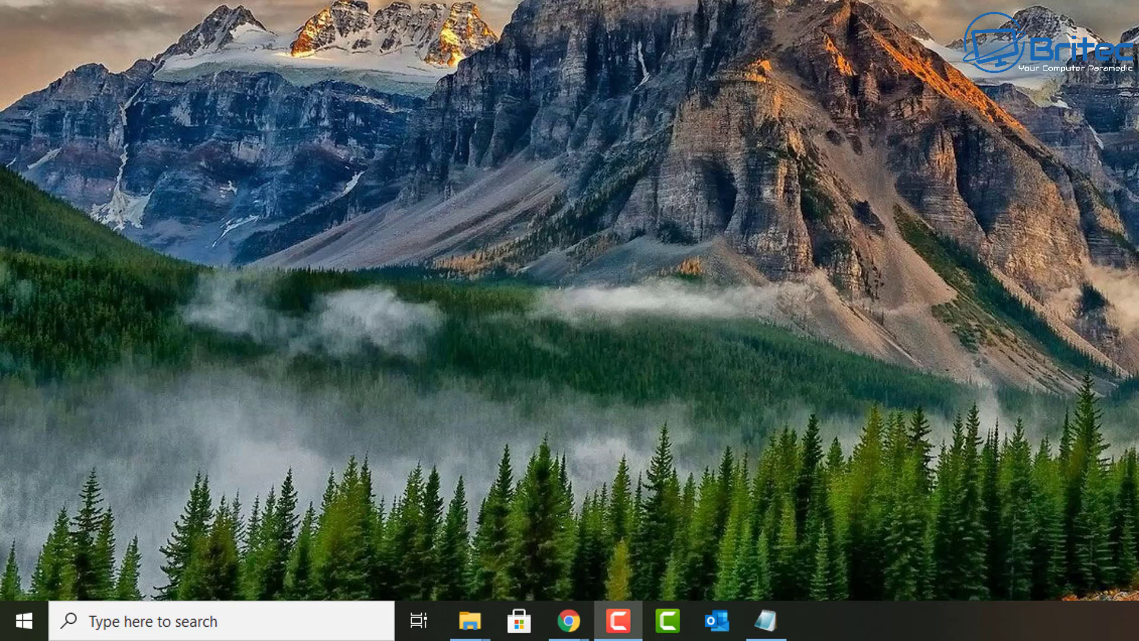
pyautogui.click(148, 611)
pyautogui.write('regedit')
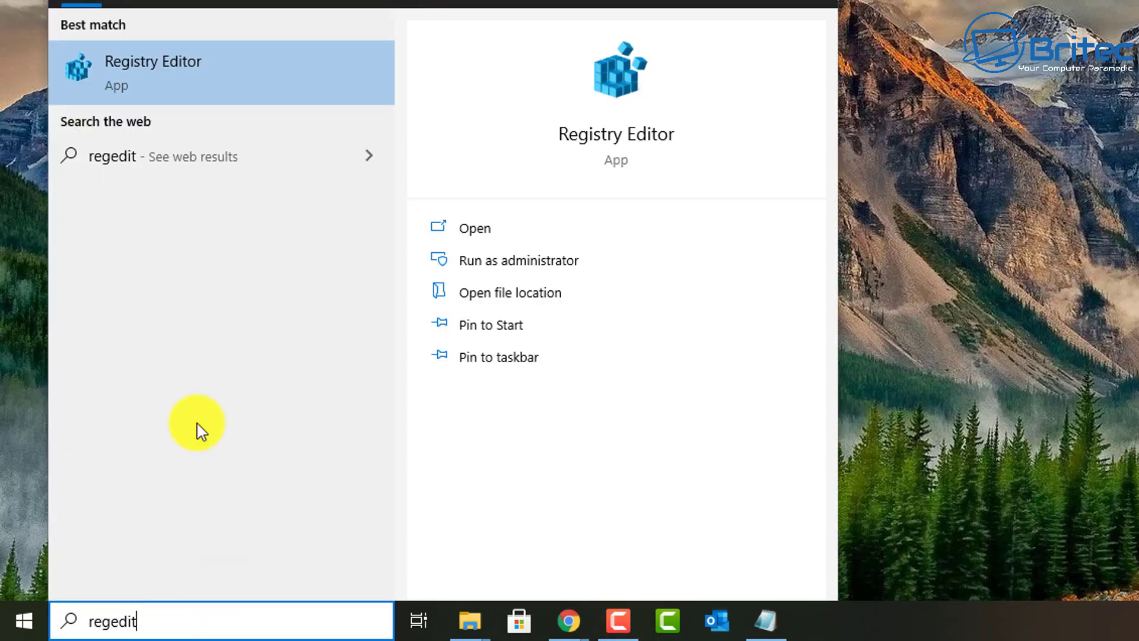
pyautogui.click(269, 69)
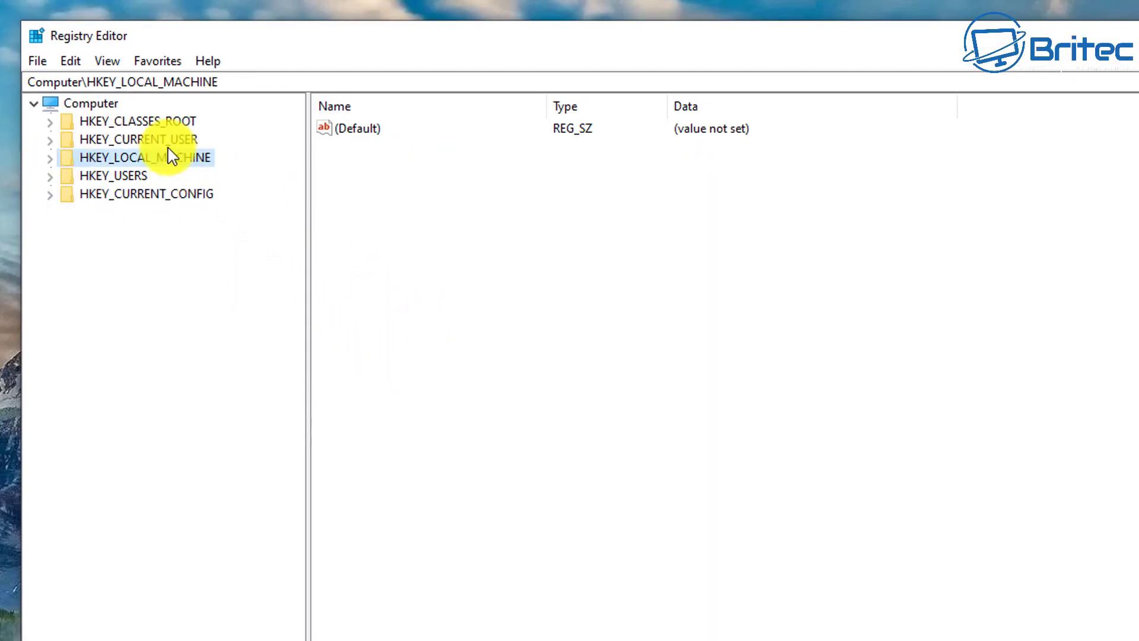
# Expand HKEY_LOCAL_MACHINE\SOFTWARE\Policies\Microsoft\Windows NT and select the SystemRestore key
pyautogui.click(51, 158)
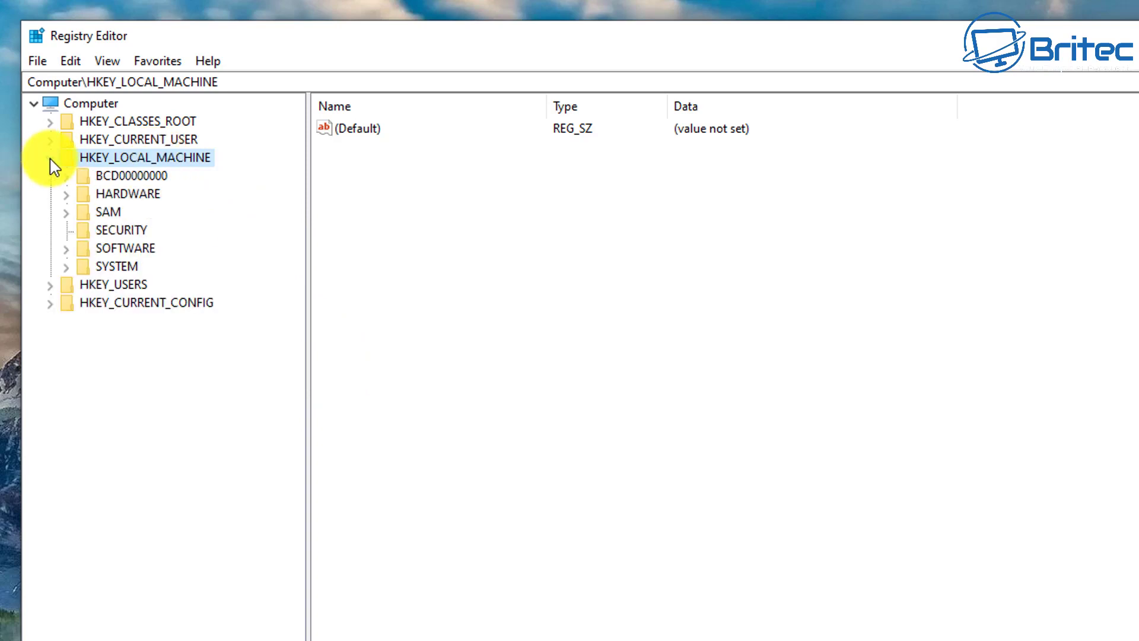
pyautogui.click(149, 250)
pyautogui.click(66, 250)
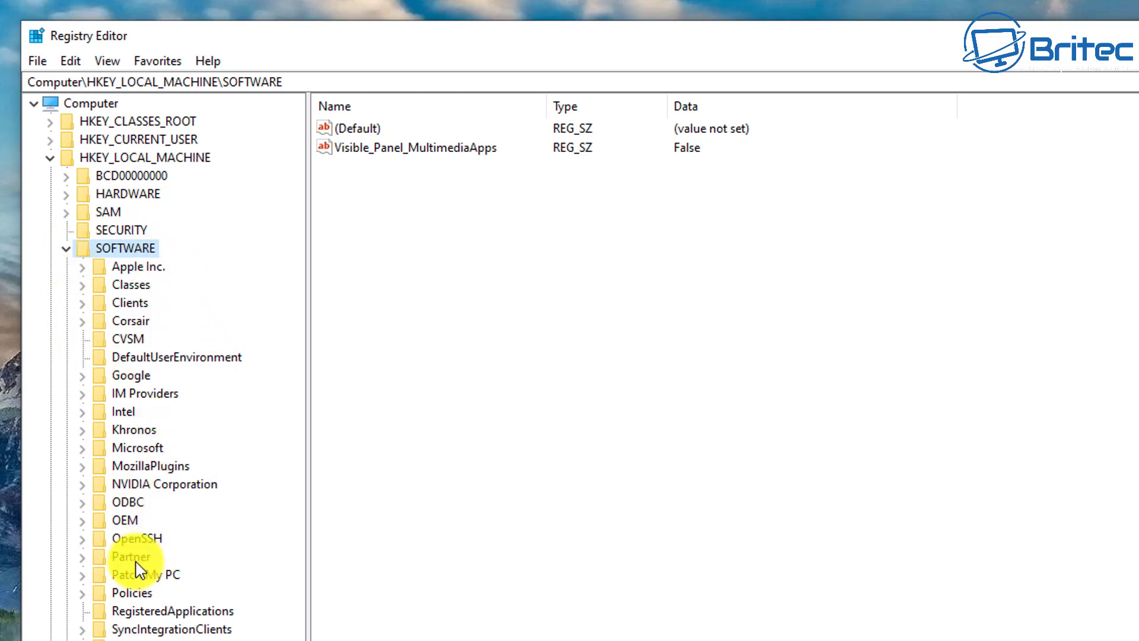
pyautogui.click(128, 592)
pyautogui.click(84, 593)
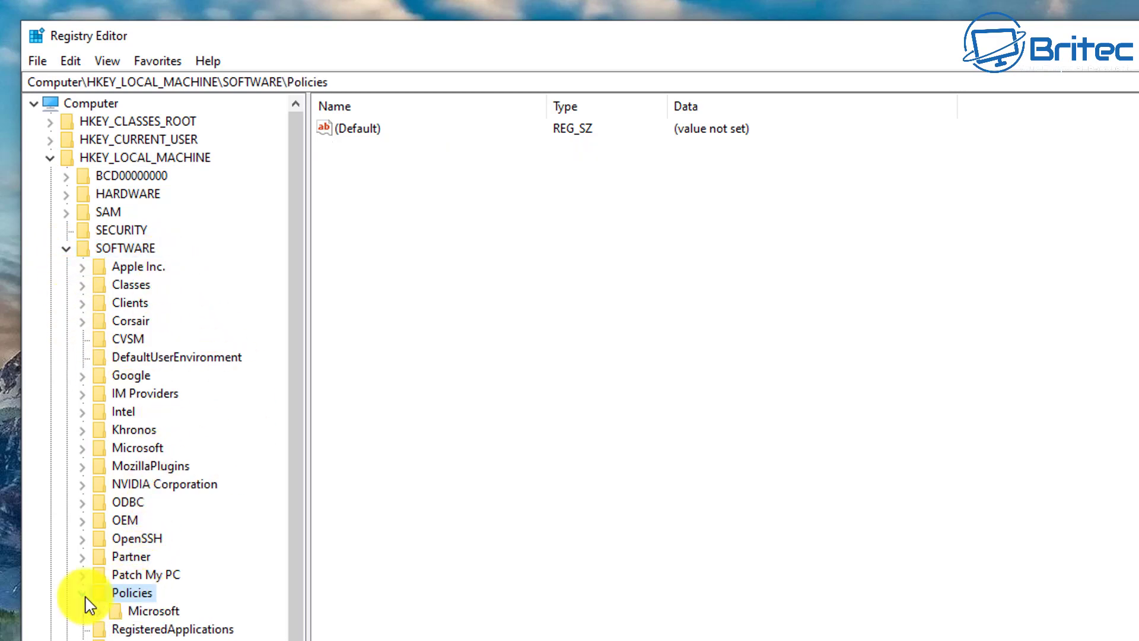
pyautogui.click(152, 613)
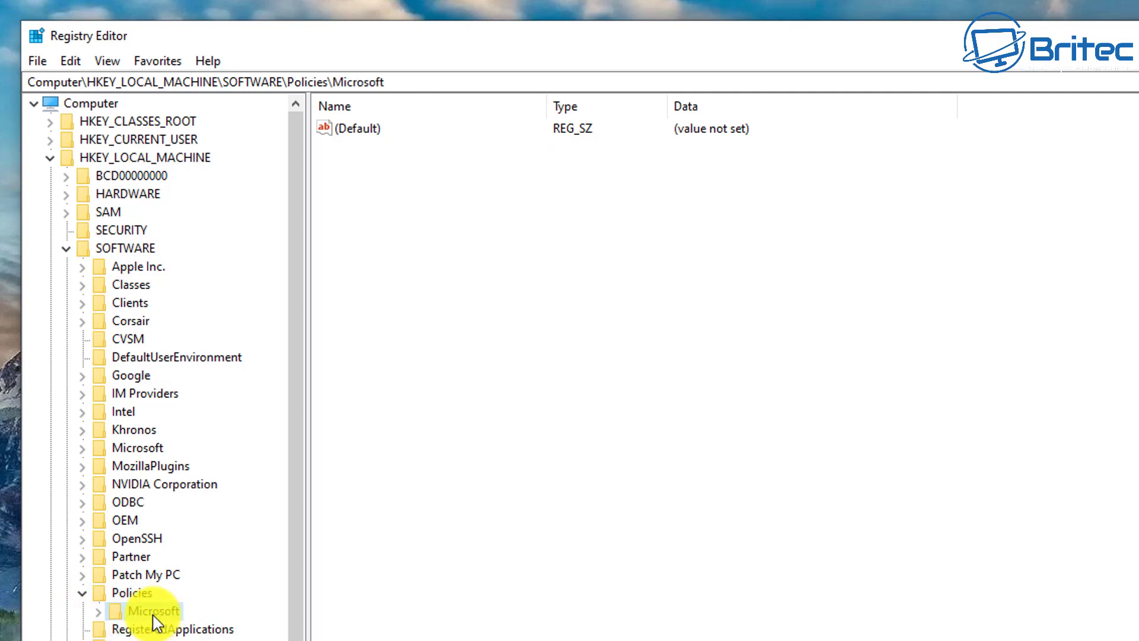
pyautogui.click(99, 612)
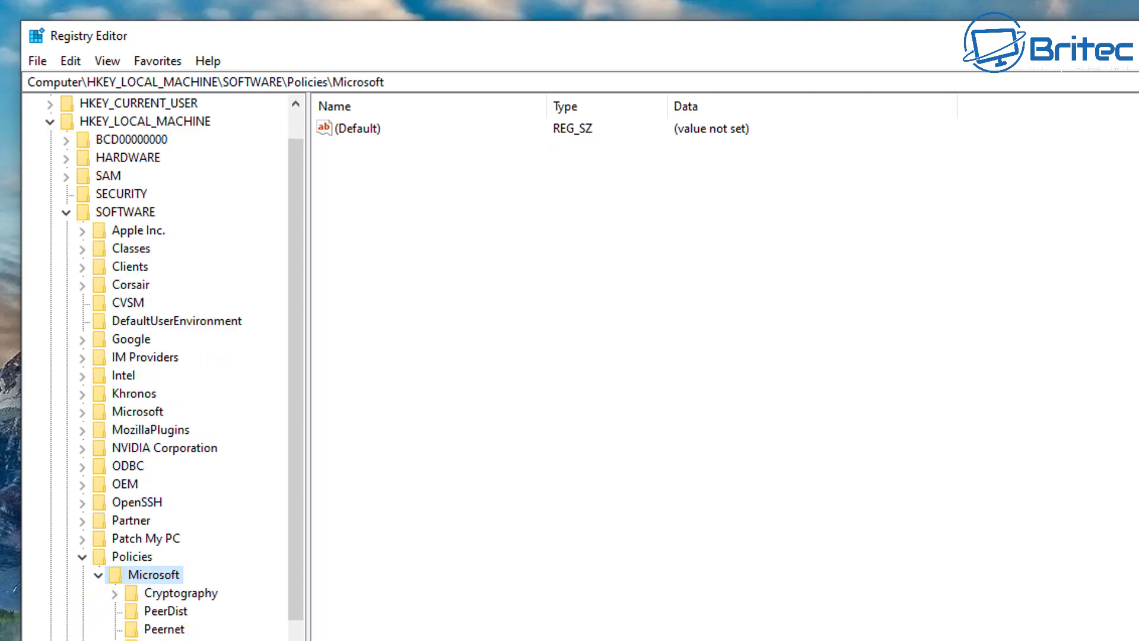
pyautogui.scroll(-3, 263, 639)
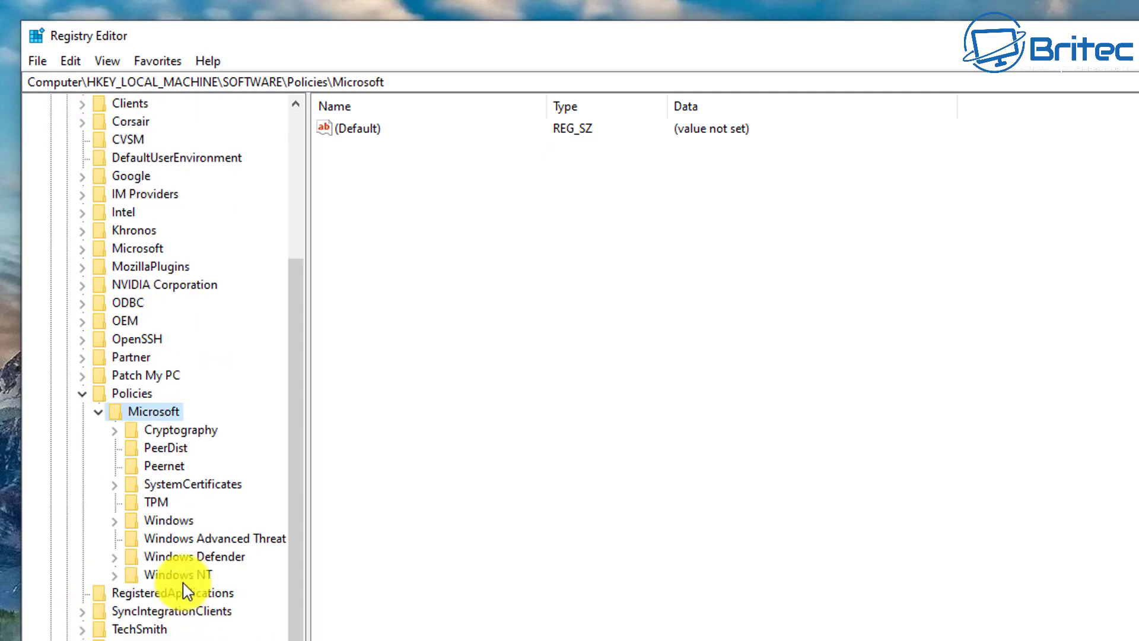
pyautogui.click(121, 579)
pyautogui.click(114, 575)
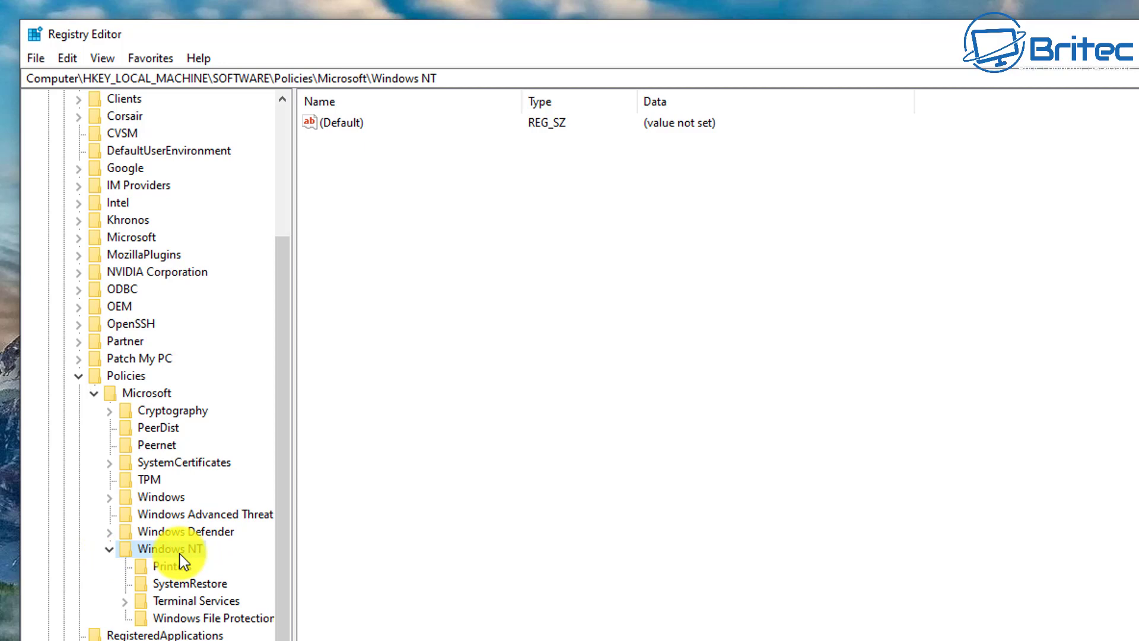
pyautogui.click(184, 583)
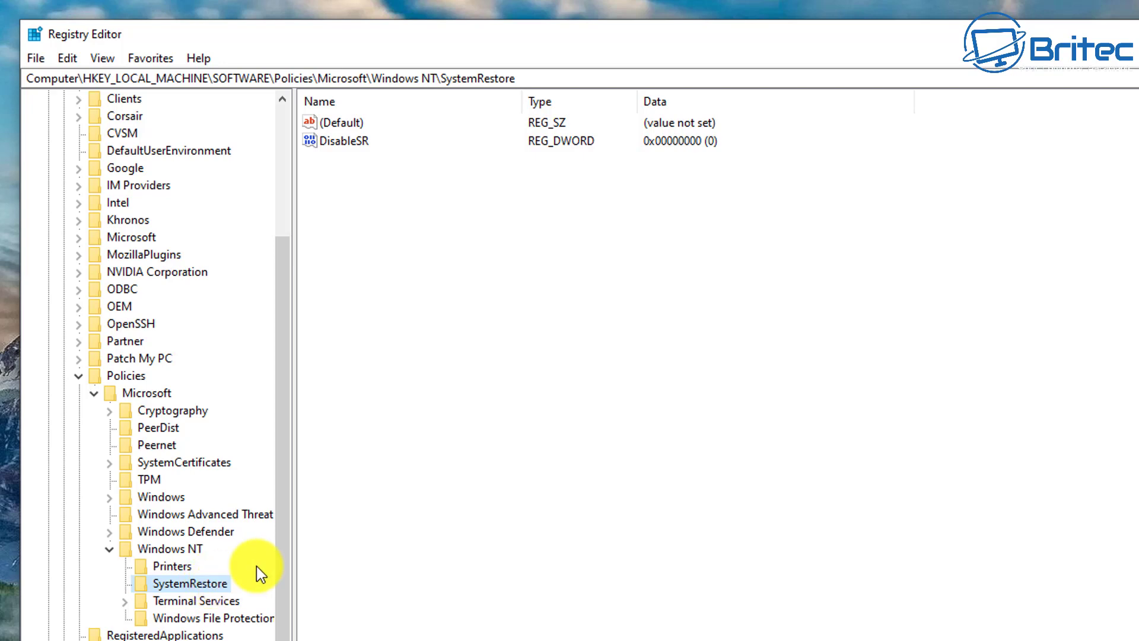
# Add a new DWORD (32-bit) value named DisableSR under SystemRestore
pyautogui.click(342, 141)
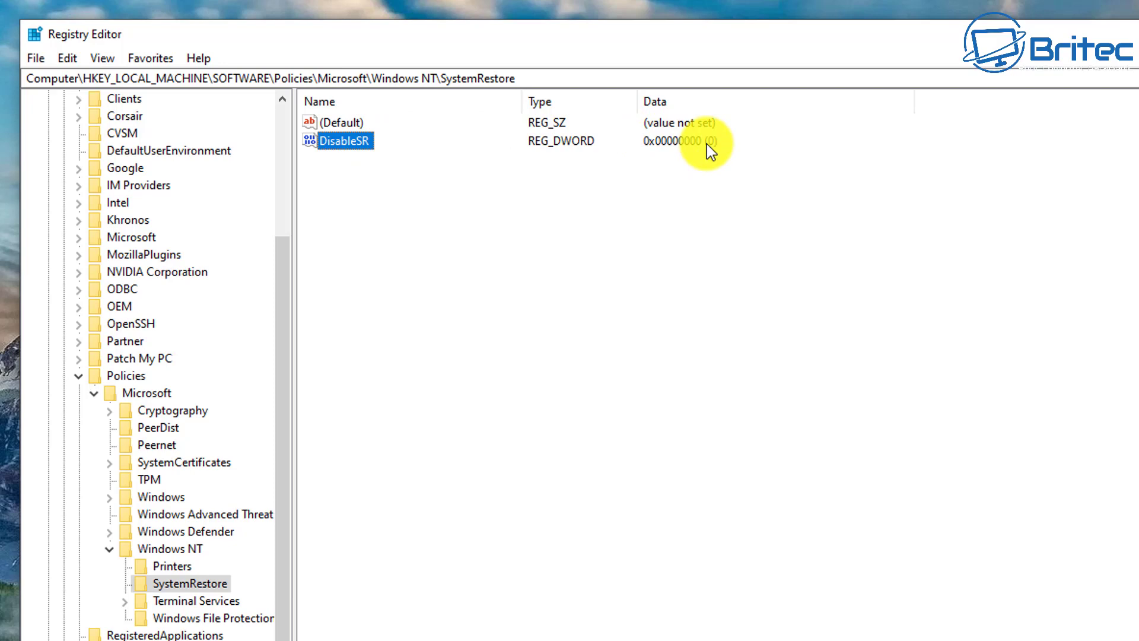
pyautogui.rightClick(623, 258)
pyautogui.moveTo(692, 269)
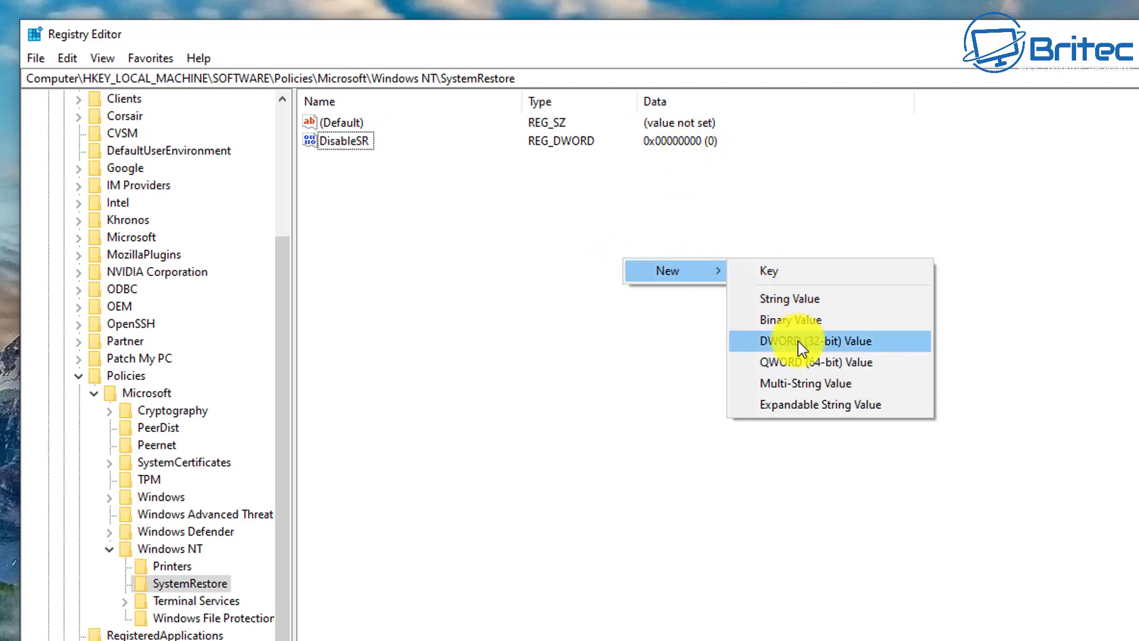
pyautogui.click(813, 341)
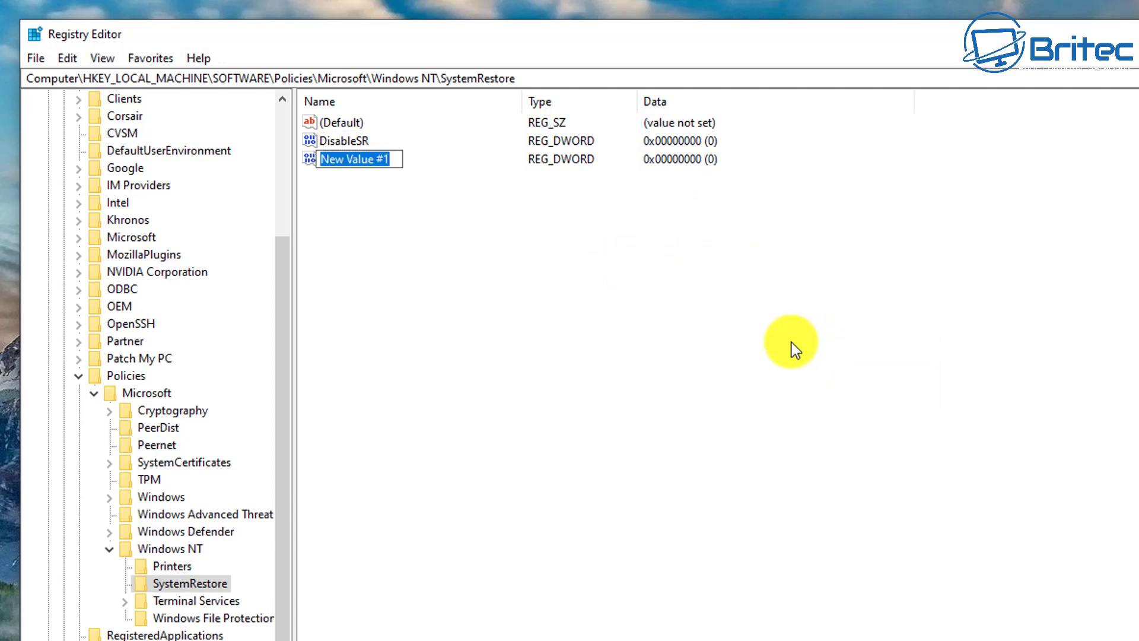
pyautogui.write('Disable')
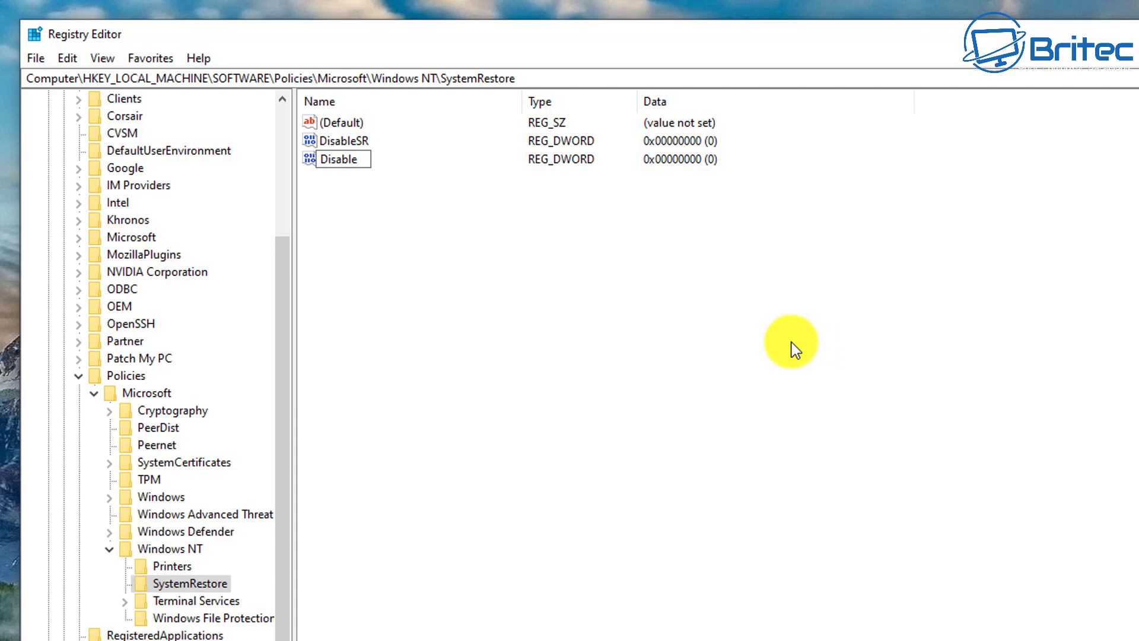
pyautogui.write('SR')
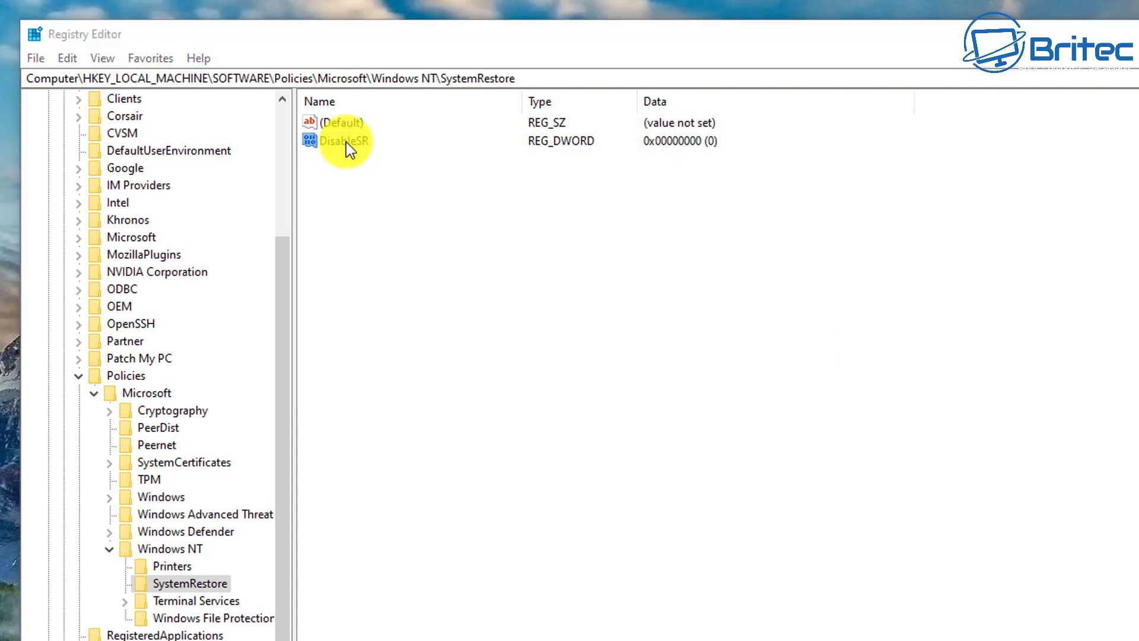
# Open DisableSR and cancel, leaving it at 0
pyautogui.doubleClick(346, 141)
pyautogui.moveTo(280, 113); pyautogui.dragTo(561, 179)
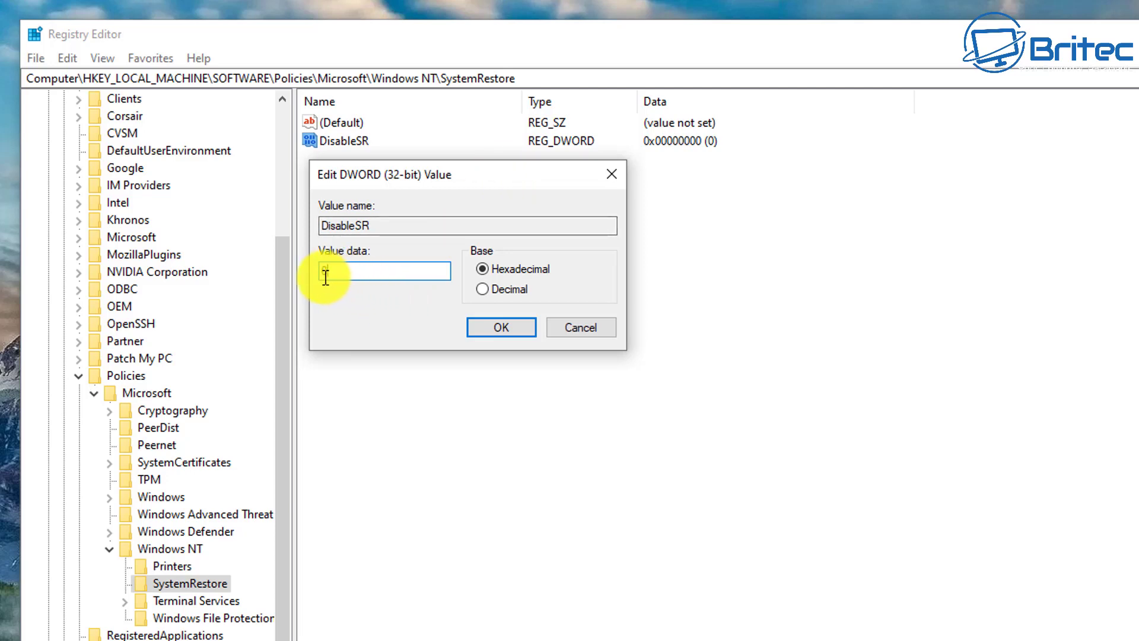
pyautogui.click(578, 333)
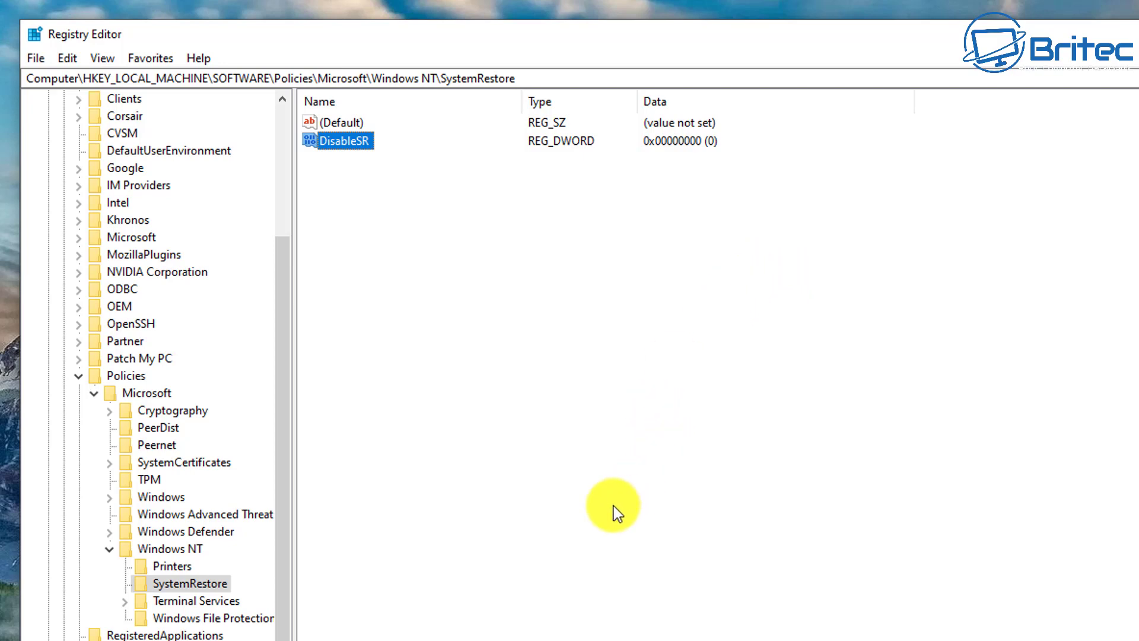
# Collapse the registry tree from Windows NT back up to HKEY_LOCAL_MACHINE
pyautogui.click(110, 549)
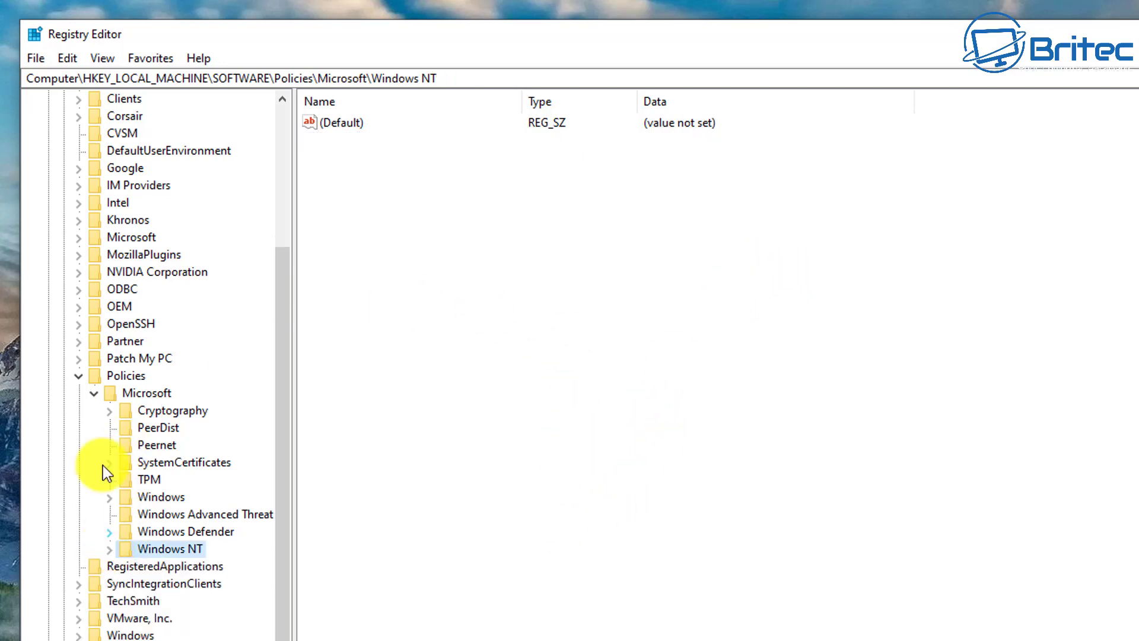
pyautogui.click(95, 379)
pyautogui.click(92, 393)
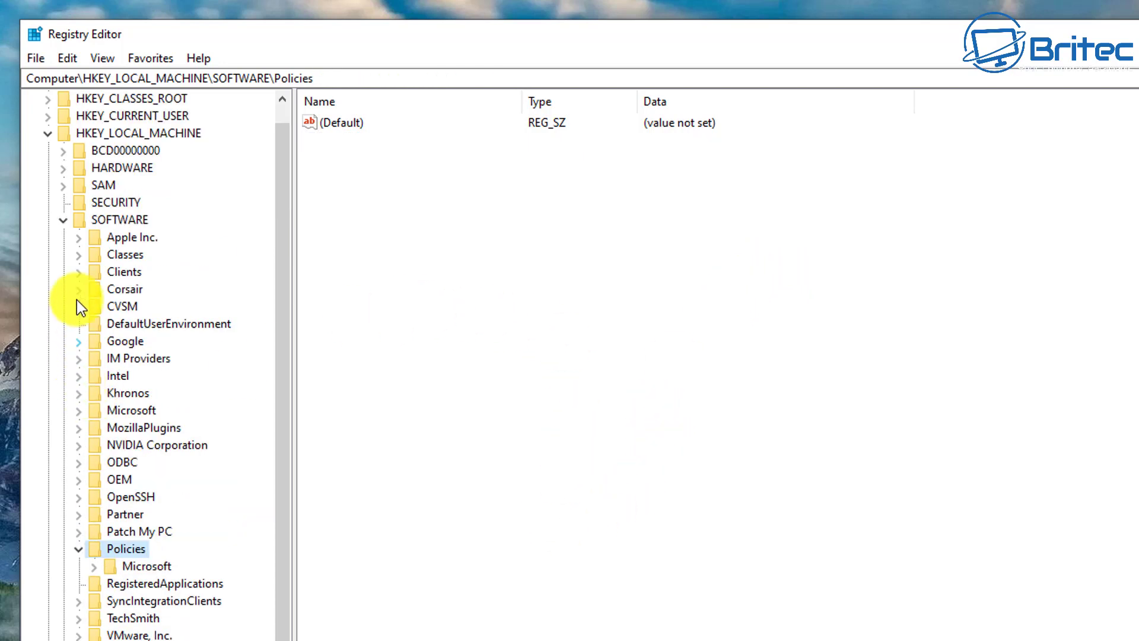
pyautogui.click(80, 547)
pyautogui.click(64, 238)
pyautogui.click(47, 151)
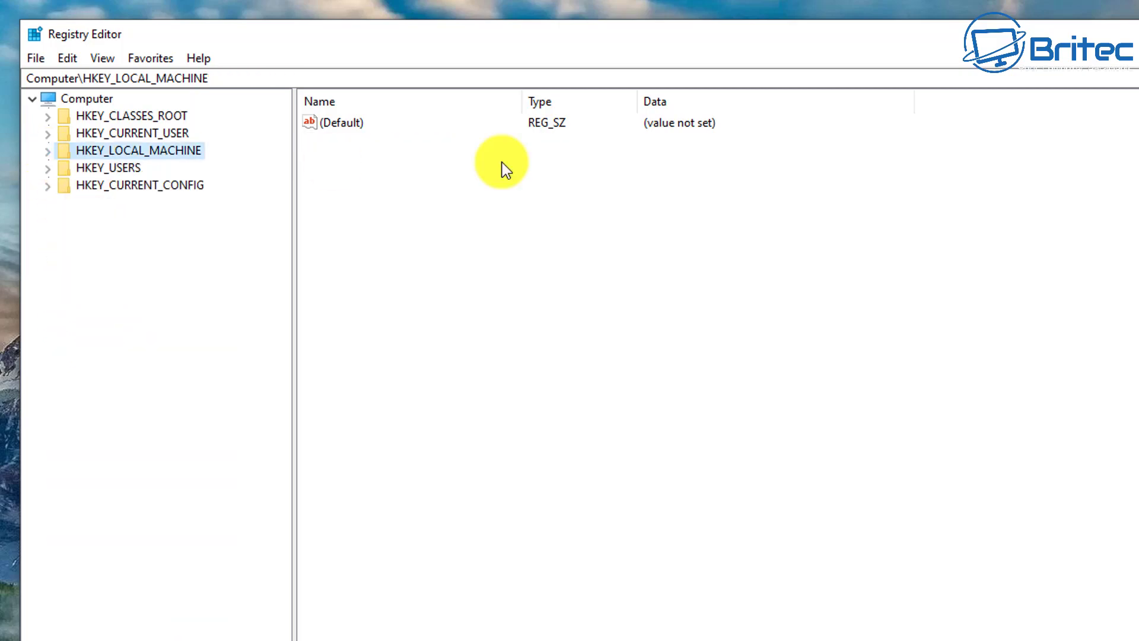
# Close Registry Editor and follow the KB5005357 Delete Volume Shadow Copies link in the browser
pyautogui.hotkey('alt', 'F4')
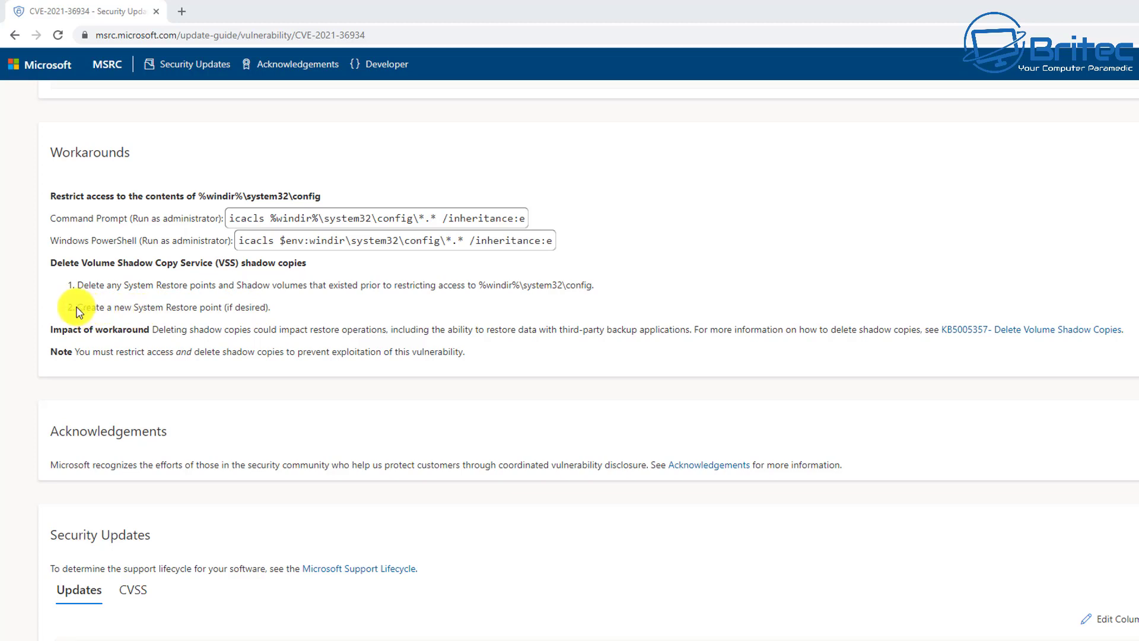
pyautogui.moveTo(70, 302); pyautogui.dragTo(271, 315)
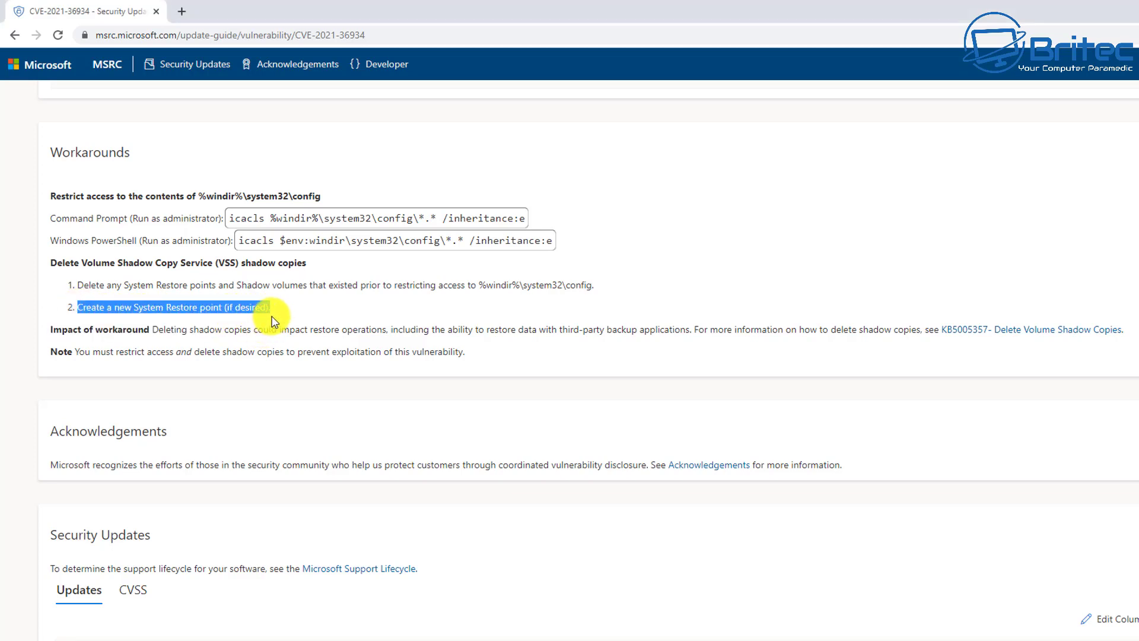
pyautogui.click(248, 343)
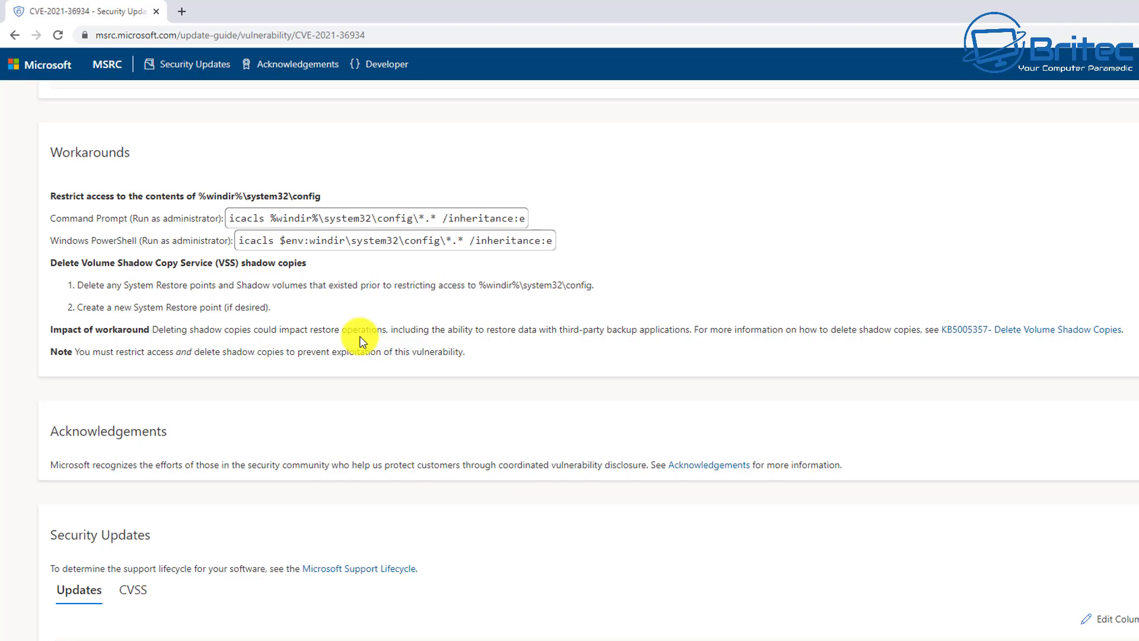
pyautogui.click(984, 334)
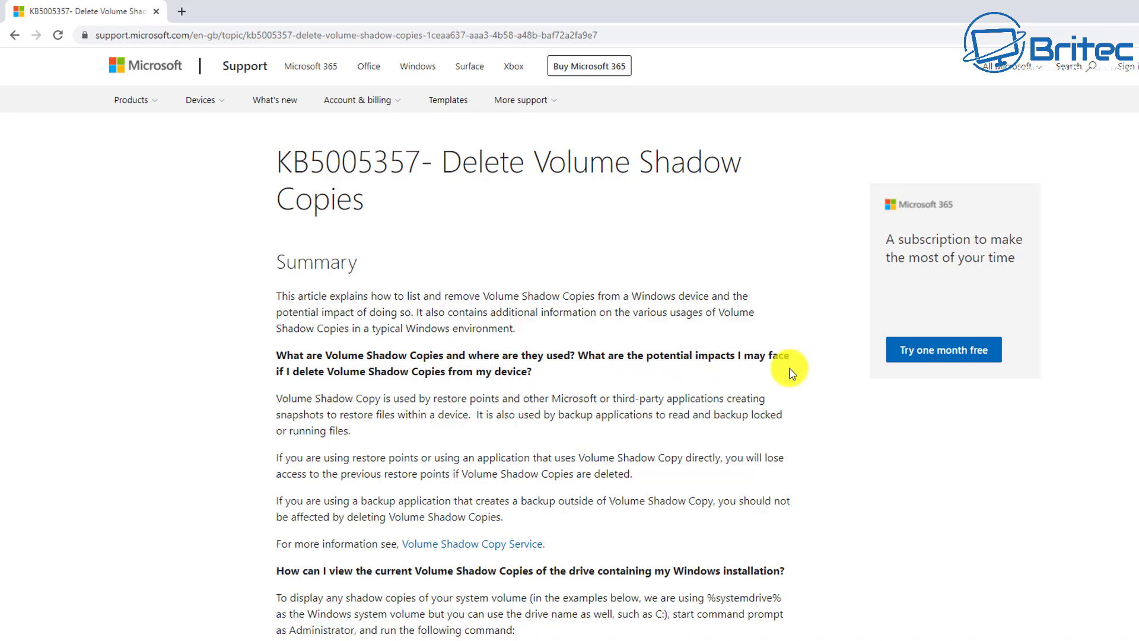
# Scroll down the KB5005357 article and copy the vssadmin delete shadows command
pyautogui.scroll(-3, 792, 373)
pyautogui.scroll(-2, 787, 373)
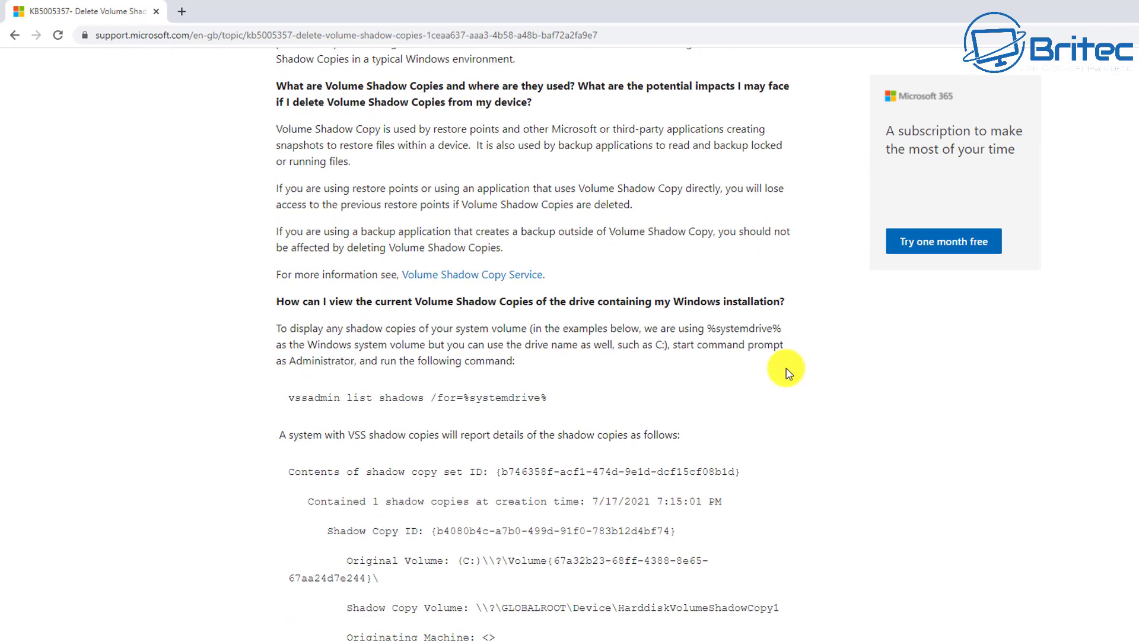
pyautogui.scroll(-5, 783, 371)
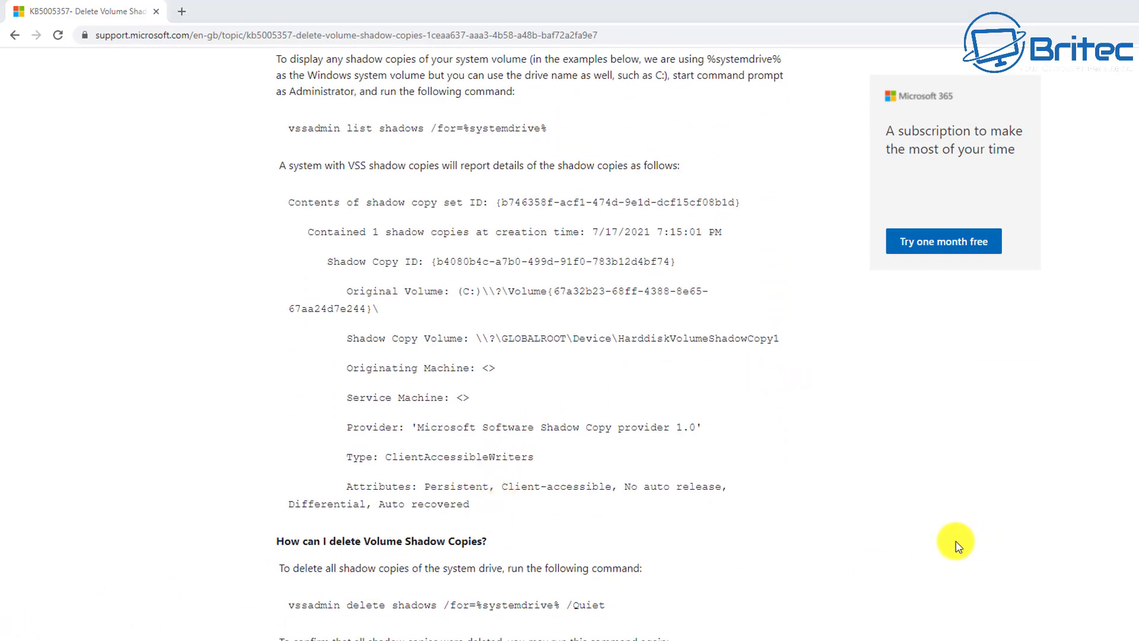
pyautogui.scroll(-2, 925, 542)
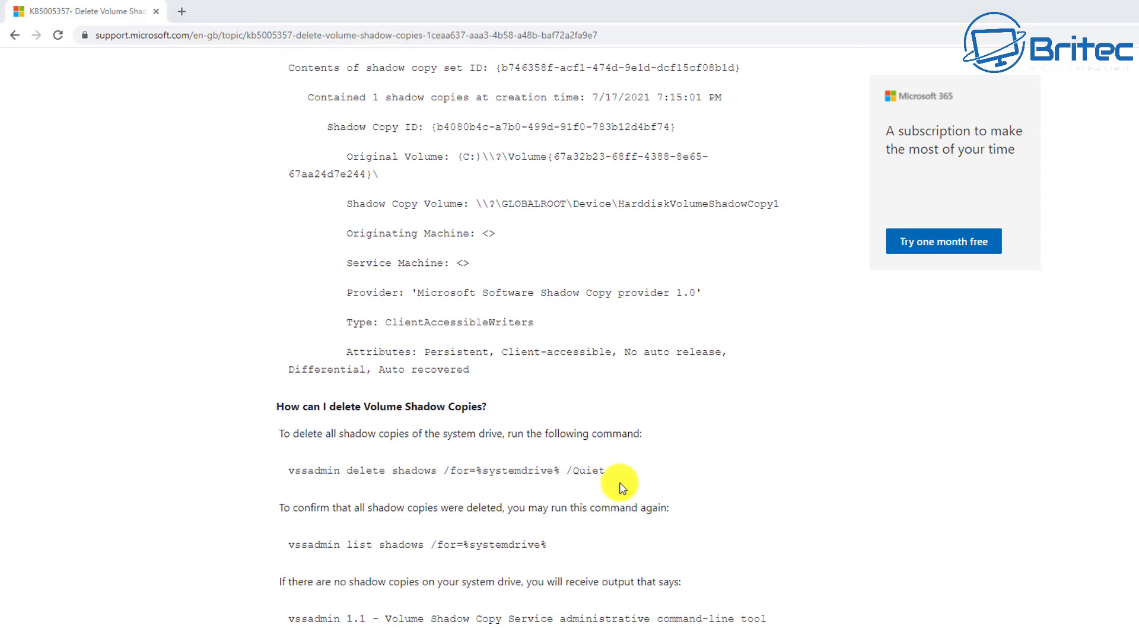
pyautogui.moveTo(606, 470); pyautogui.dragTo(290, 475)
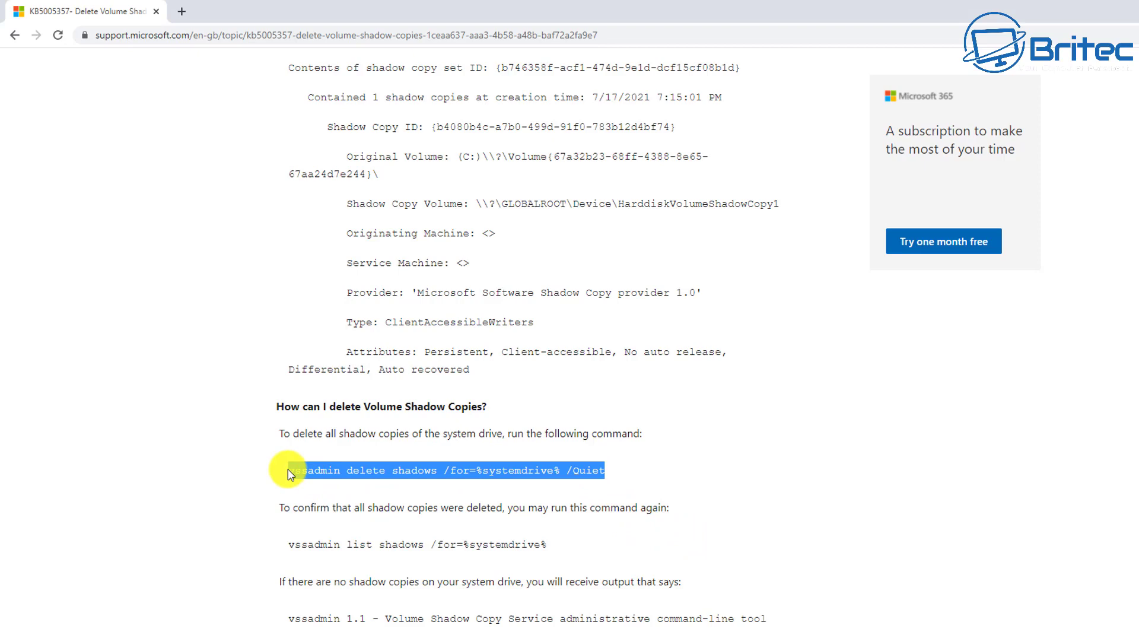
pyautogui.rightClick(348, 464)
pyautogui.click(374, 473)
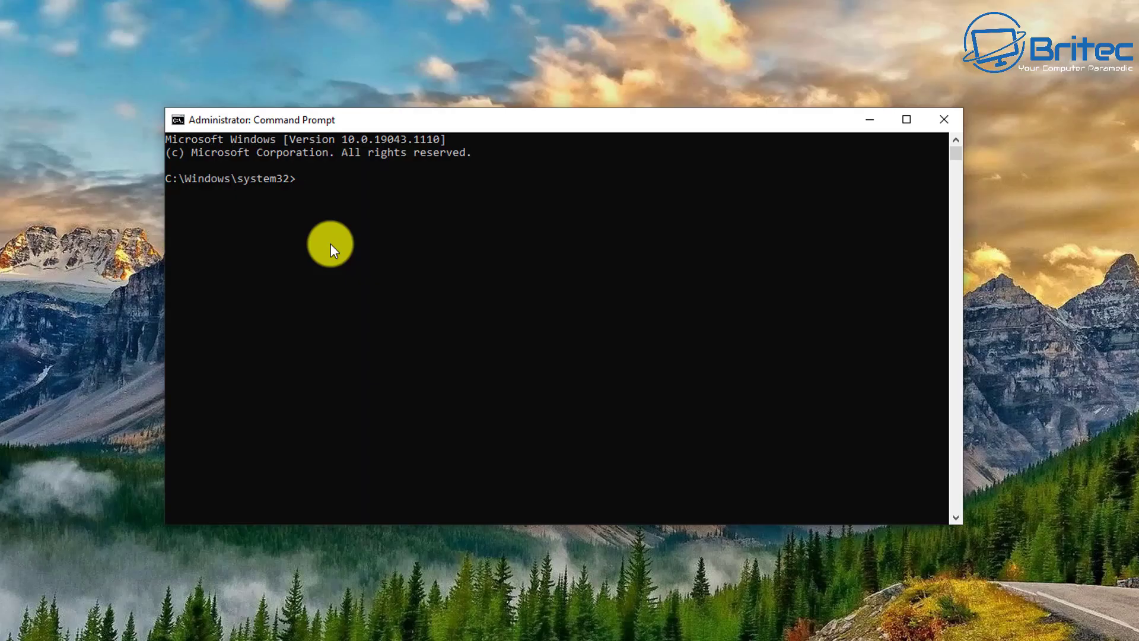